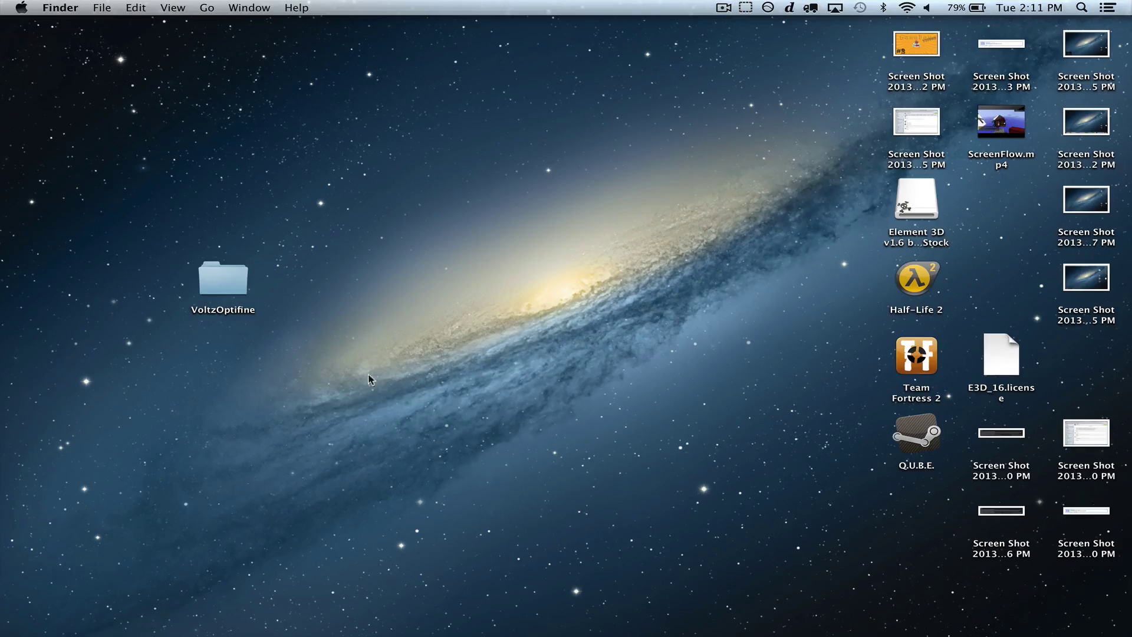
Start Technic Launcher from Launchpad
{"action": "left_click", "coordinate": [168, 616]}
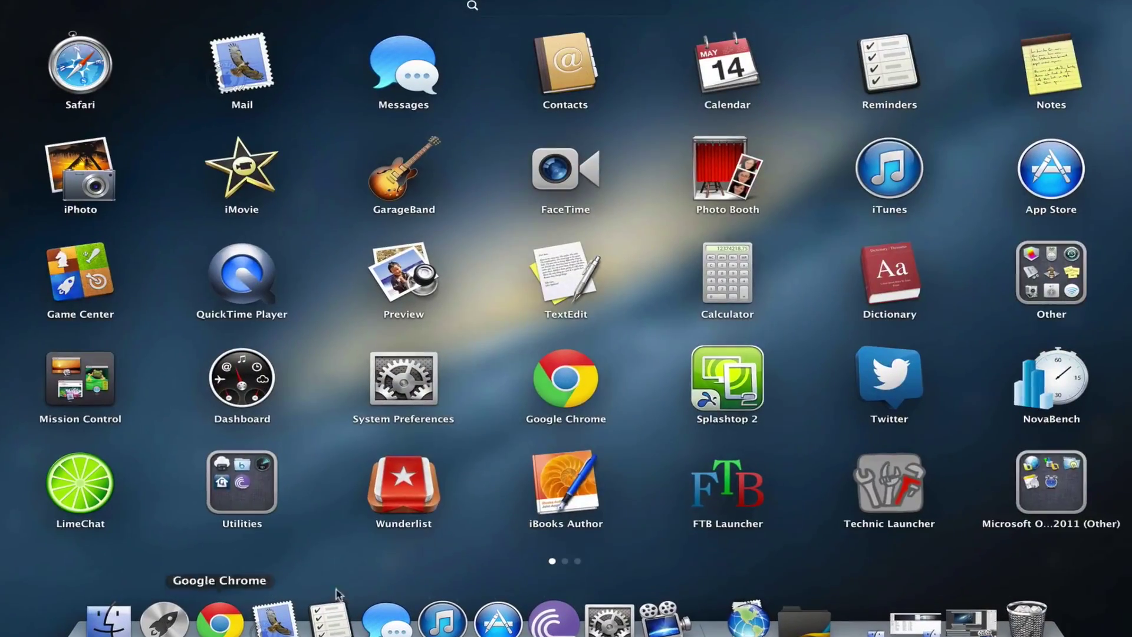
{"action": "left_click", "coordinate": [904, 479]}
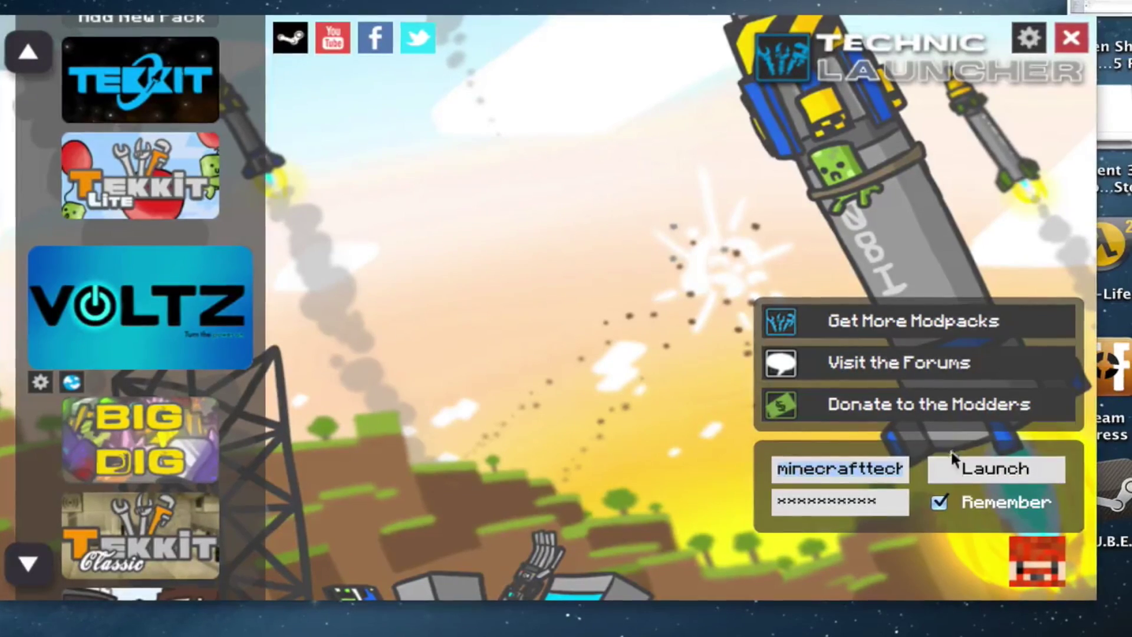
Launch Voltz and wait for the Minecraft 1.4.7 title menu with 20 mods
{"action": "left_click", "coordinate": [965, 467]}
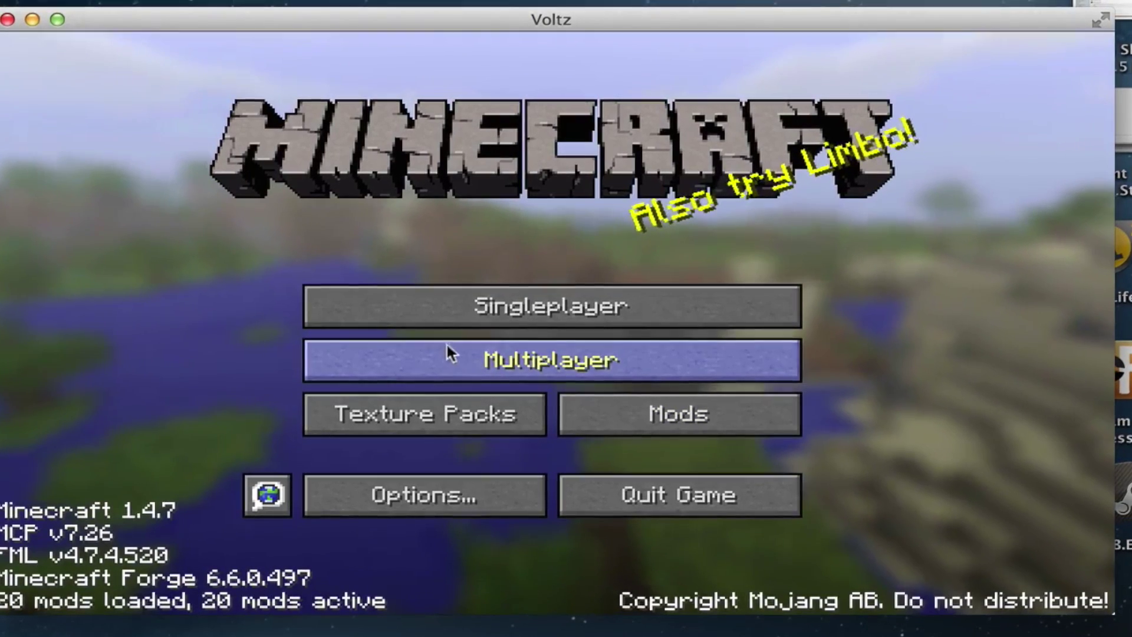
Open Voltz's texture pack folder in Finder, then navigate up to voltz and into bin
{"action": "left_click", "coordinate": [445, 417]}
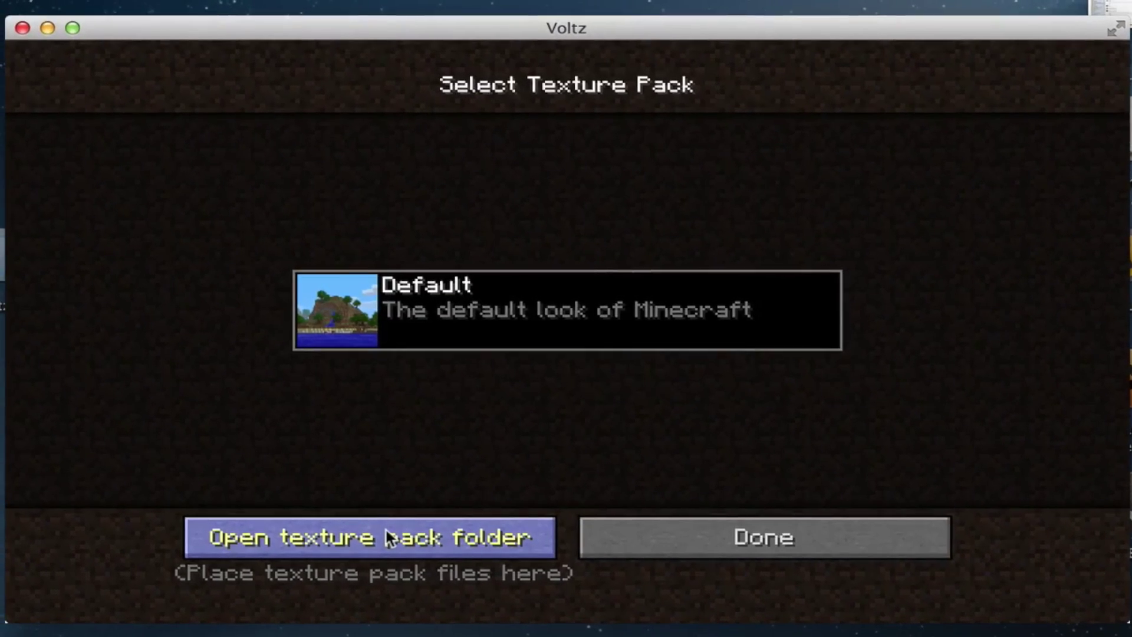
{"action": "left_click", "coordinate": [419, 554]}
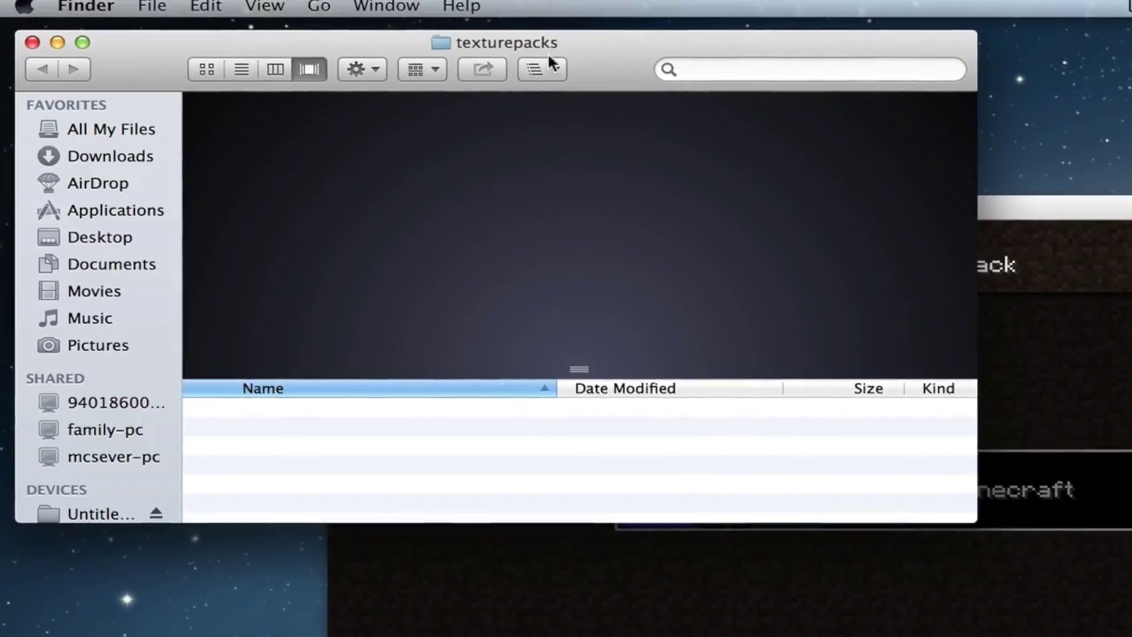
{"action": "left_click", "coordinate": [485, 37]}
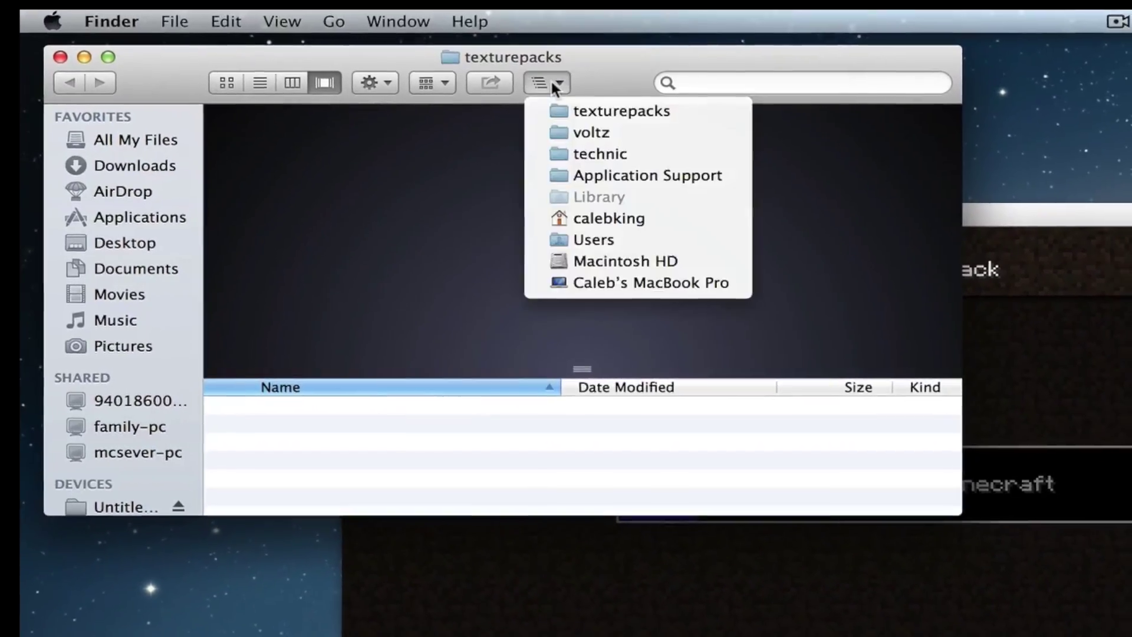
{"action": "left_click", "coordinate": [575, 133]}
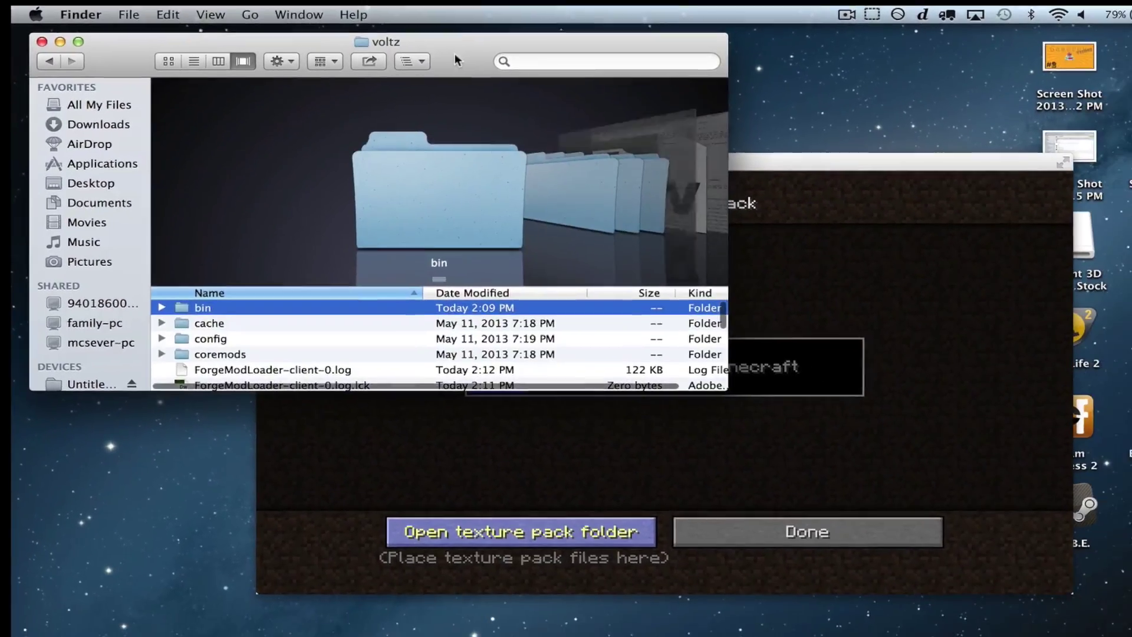
{"action": "left_click_drag", "start_coordinate": [455, 53], "coordinate": [1008, 267]}
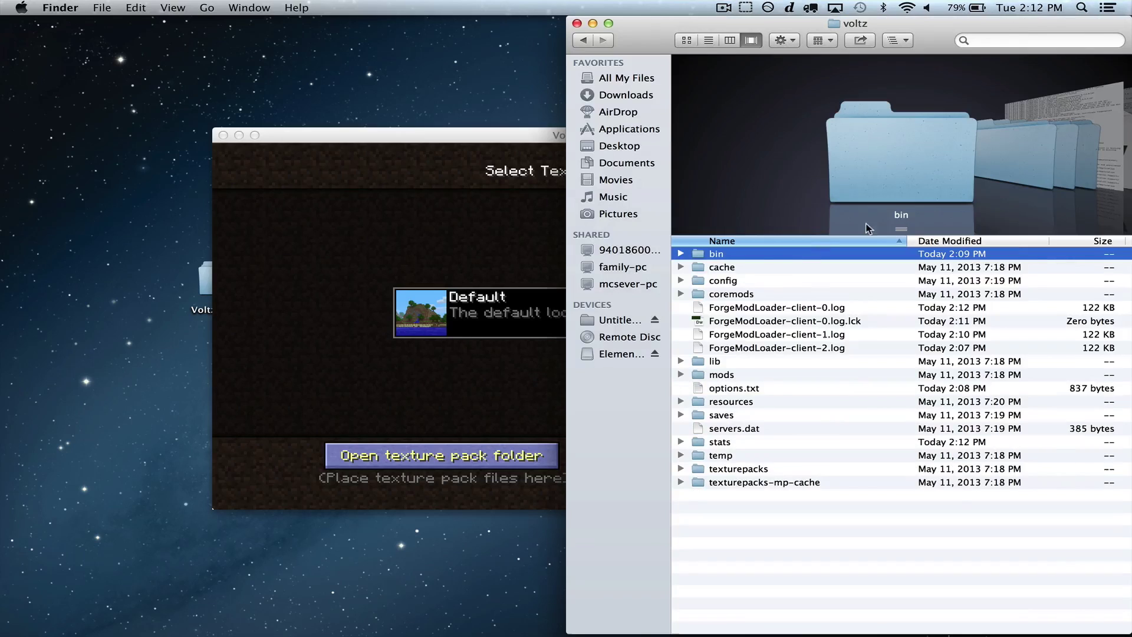
{"action": "double_click", "coordinate": [780, 257]}
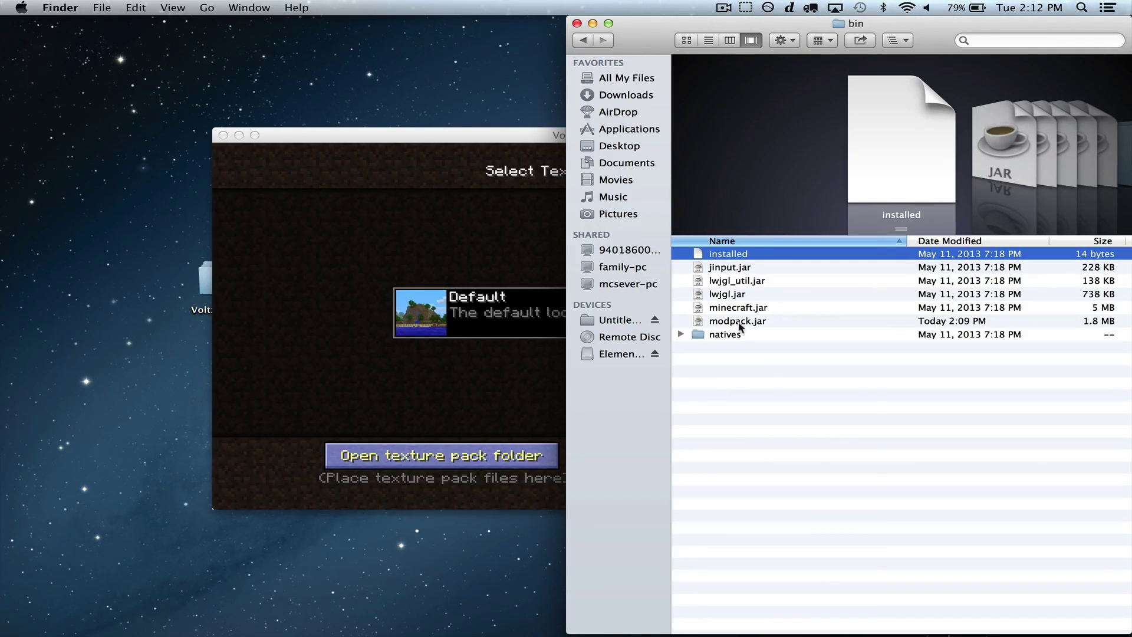
Quit the Voltz game and select modpack.jar in the bin folder
{"action": "left_click", "coordinate": [422, 378]}
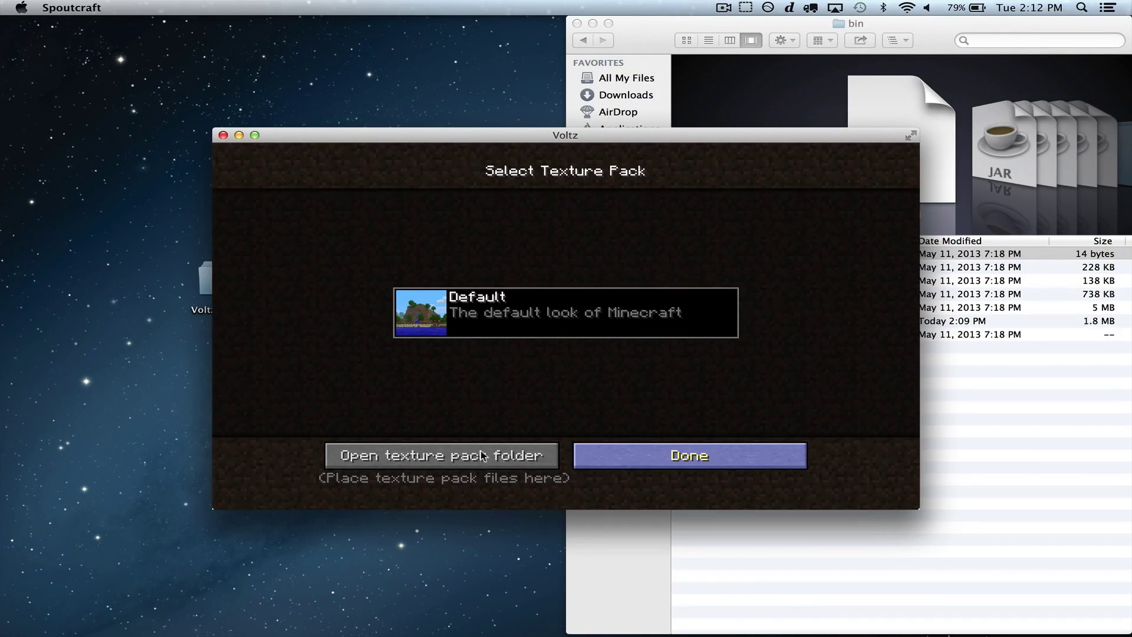
{"action": "left_click", "coordinate": [652, 454]}
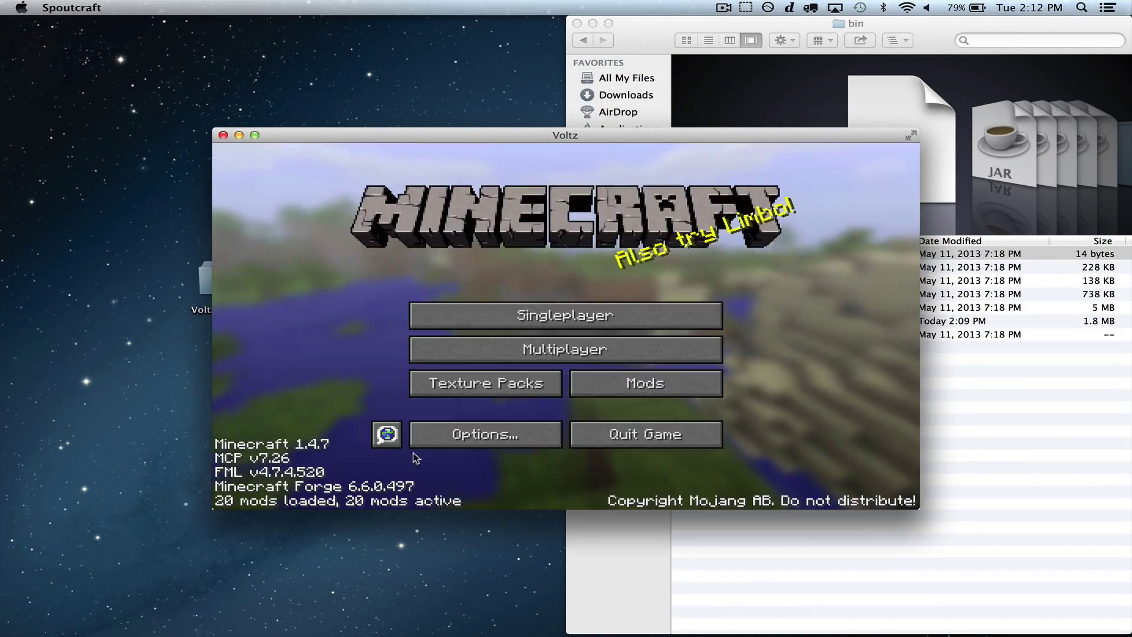
{"action": "left_click", "coordinate": [613, 441]}
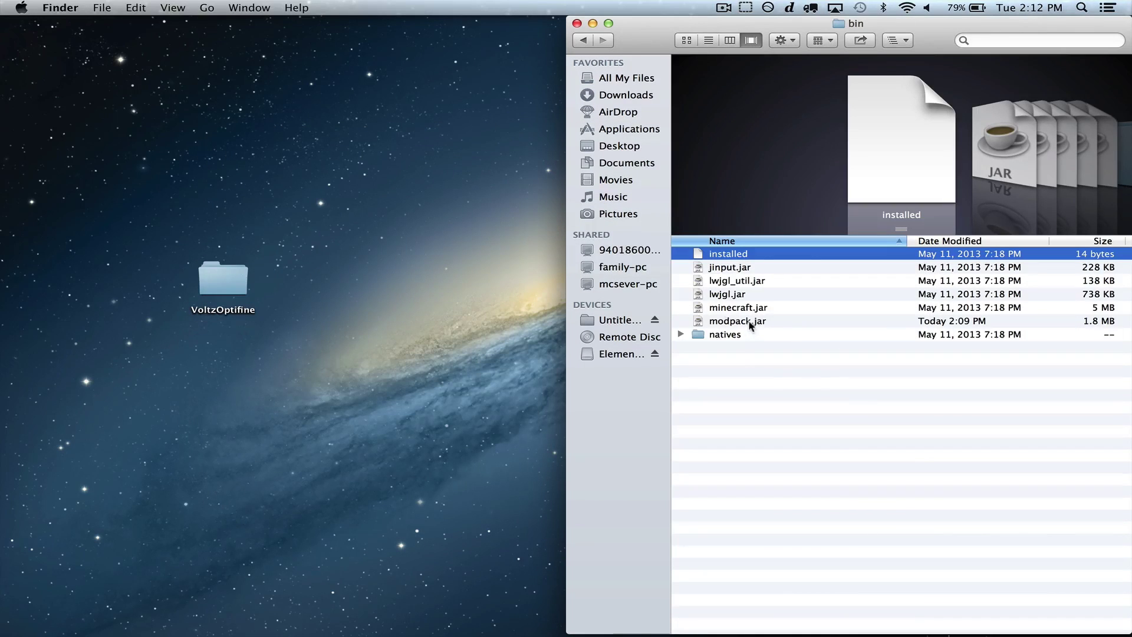
{"action": "left_click", "coordinate": [753, 322]}
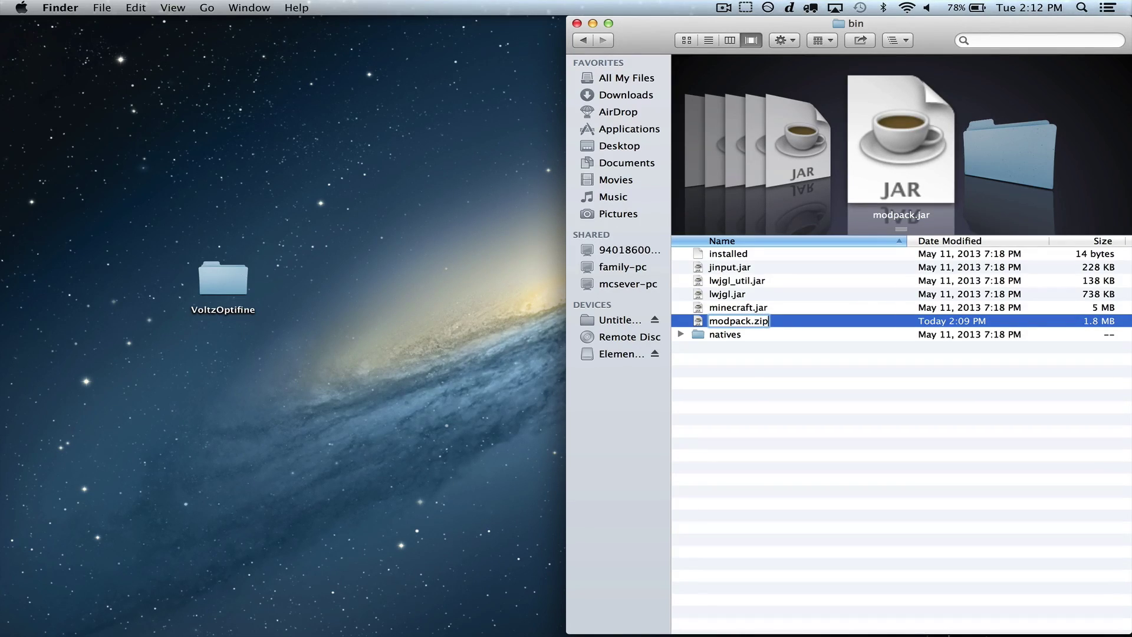
Rename modpack.jar to modpack.zip, accept the .zip extension, and extract it
{"action": "key", "text": "Return"}
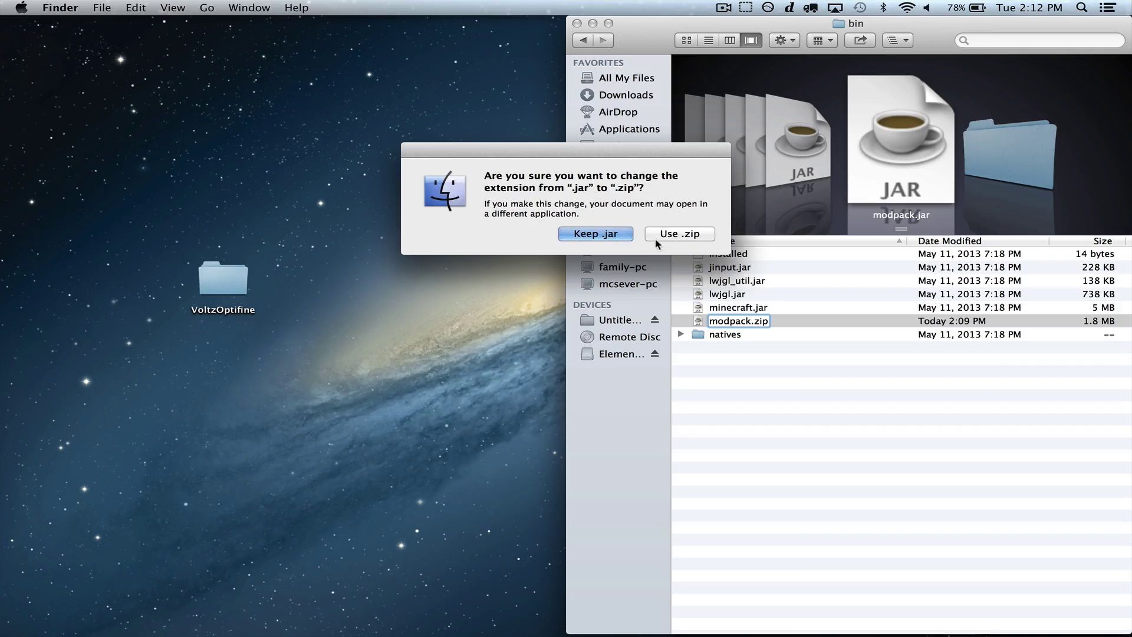
{"action": "left_click", "coordinate": [678, 234]}
{"action": "double_click", "coordinate": [747, 322]}
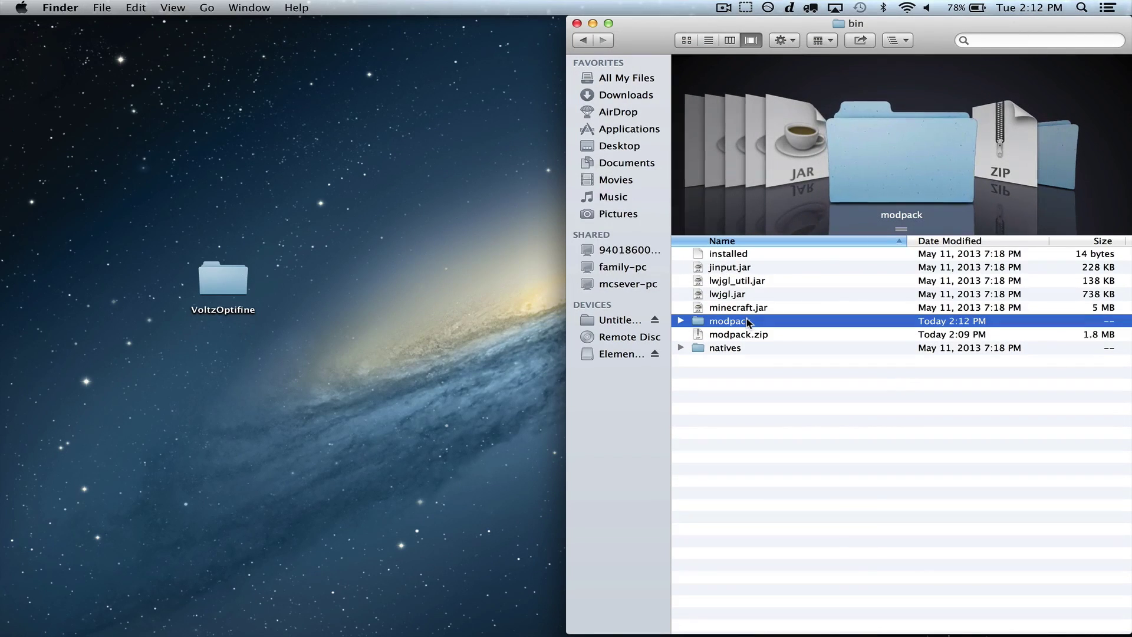
Open the extracted modpack folder and start a new Google Chrome window
{"action": "double_click", "coordinate": [747, 321]}
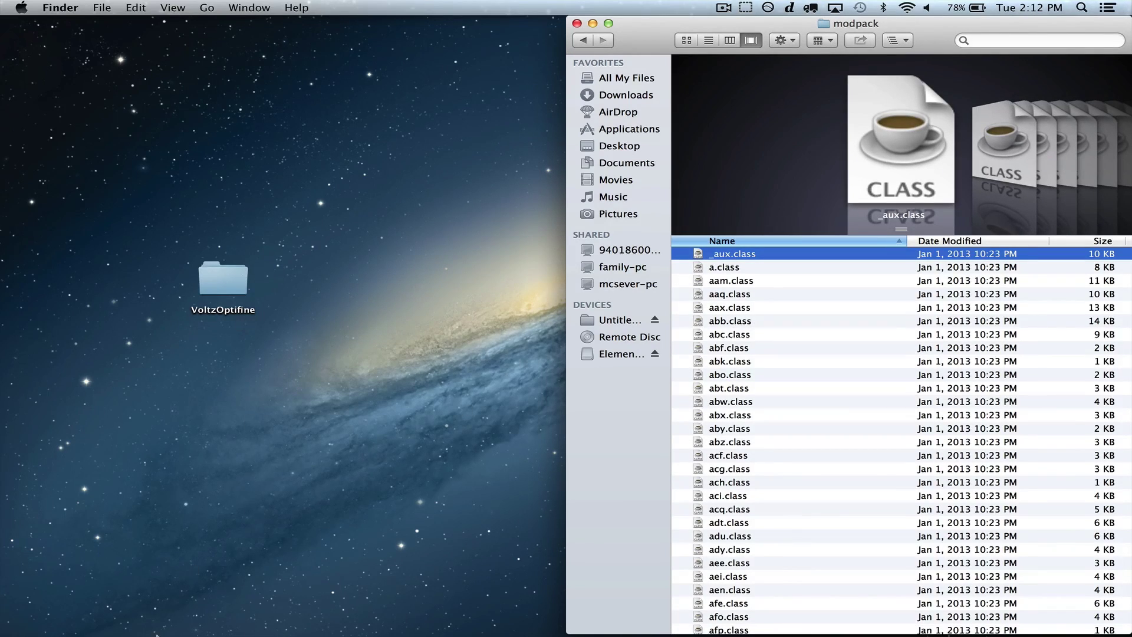
{"action": "mouse_move", "coordinate": [192, 613]}
{"action": "left_click", "coordinate": [242, 600]}
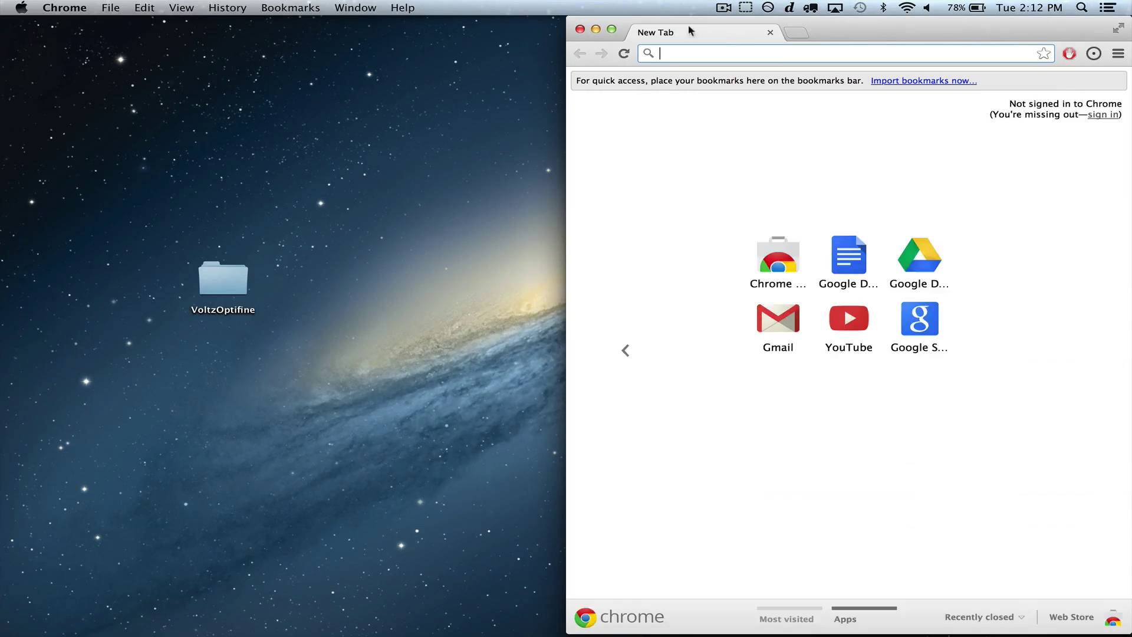
Download OptiFine_1.4.6_HD_U_D5.zip from optifine.net in Chrome and unpack it
{"action": "left_click_drag", "start_coordinate": [847, 37], "coordinate": [14, 137]}
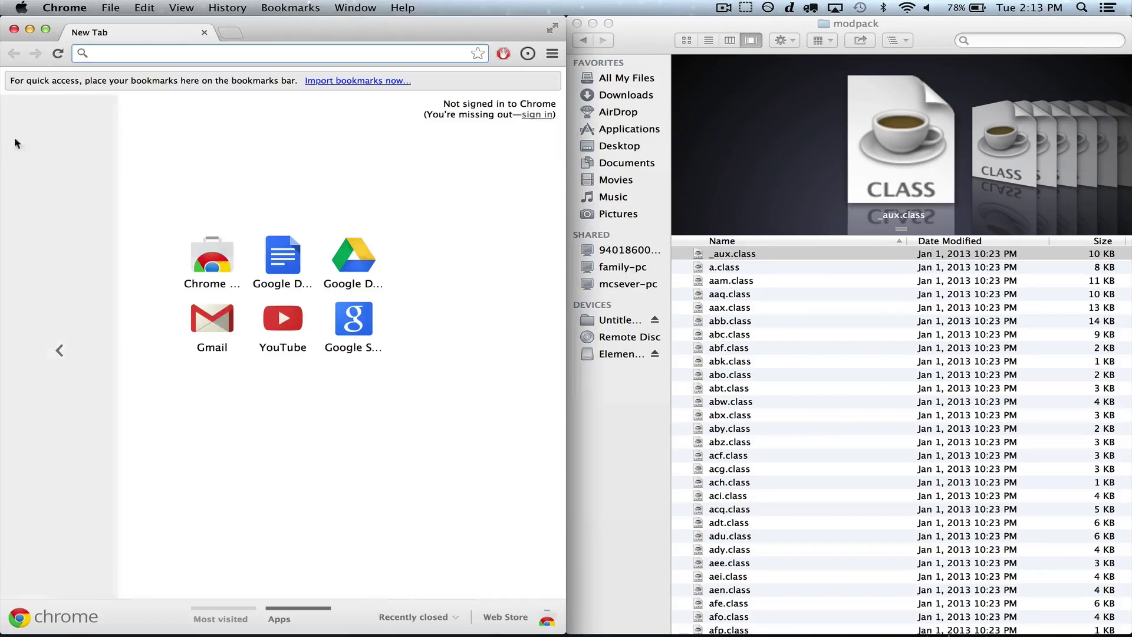
{"action": "type", "text": "optfine"}
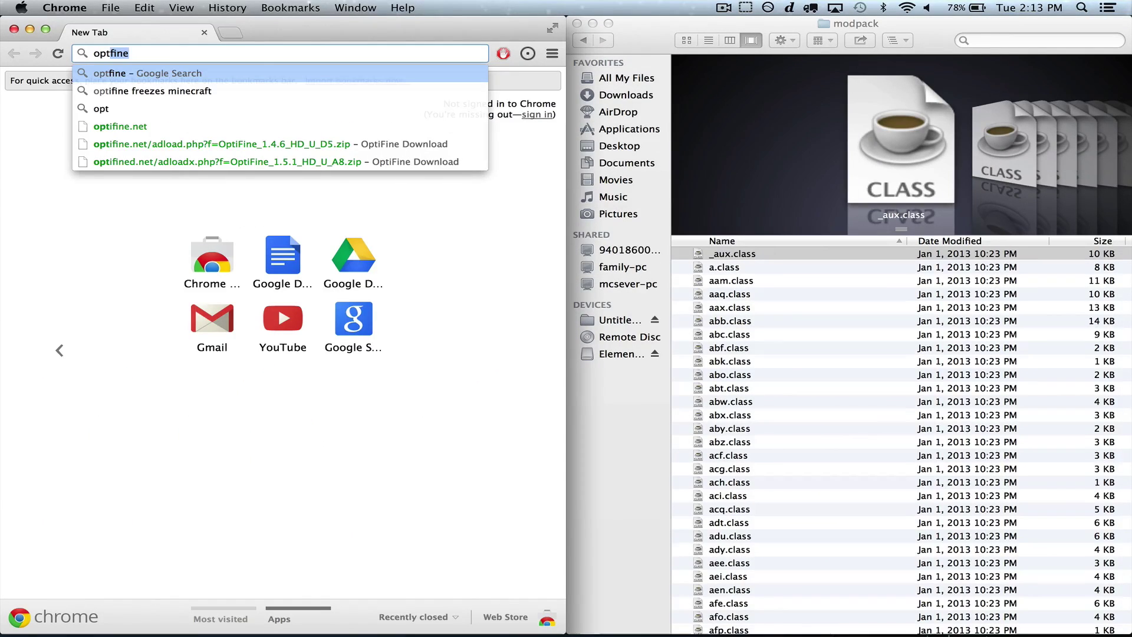
{"action": "key", "text": "Down"}
{"action": "key", "text": "Down"}
{"action": "key", "text": "Down"}
{"action": "key", "text": "Down"}
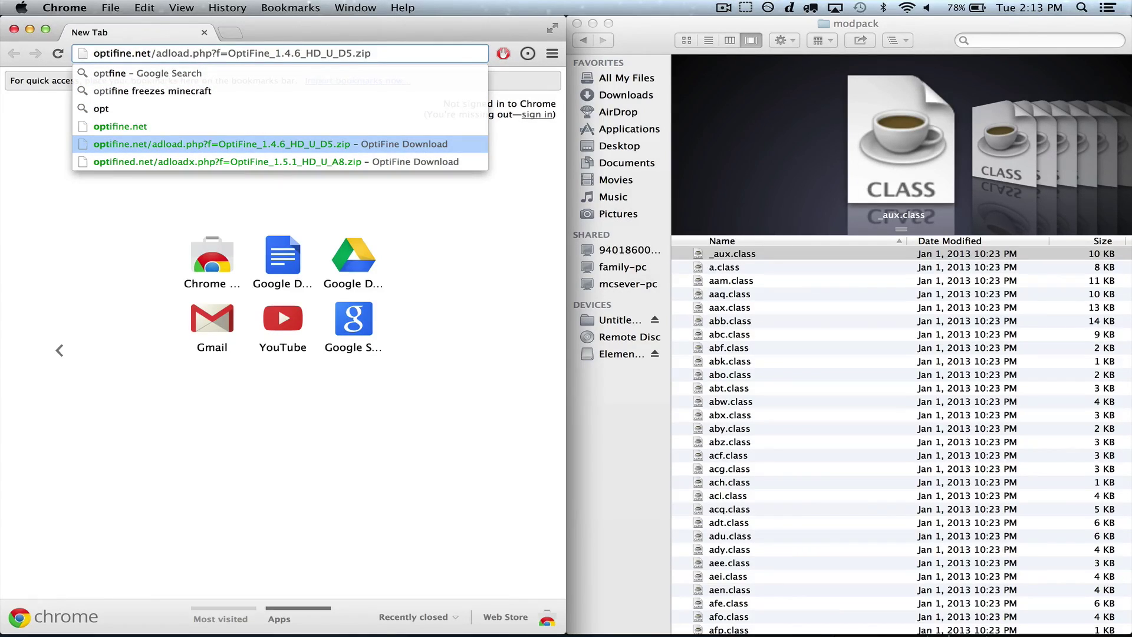
{"action": "key", "text": "Return"}
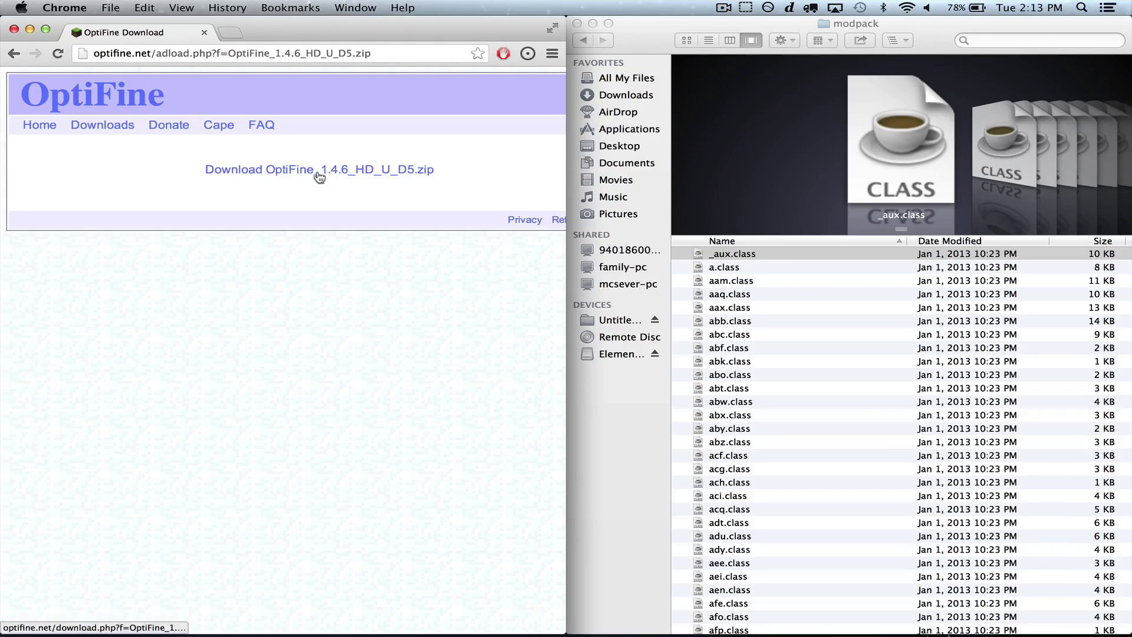
{"action": "left_click", "coordinate": [319, 176]}
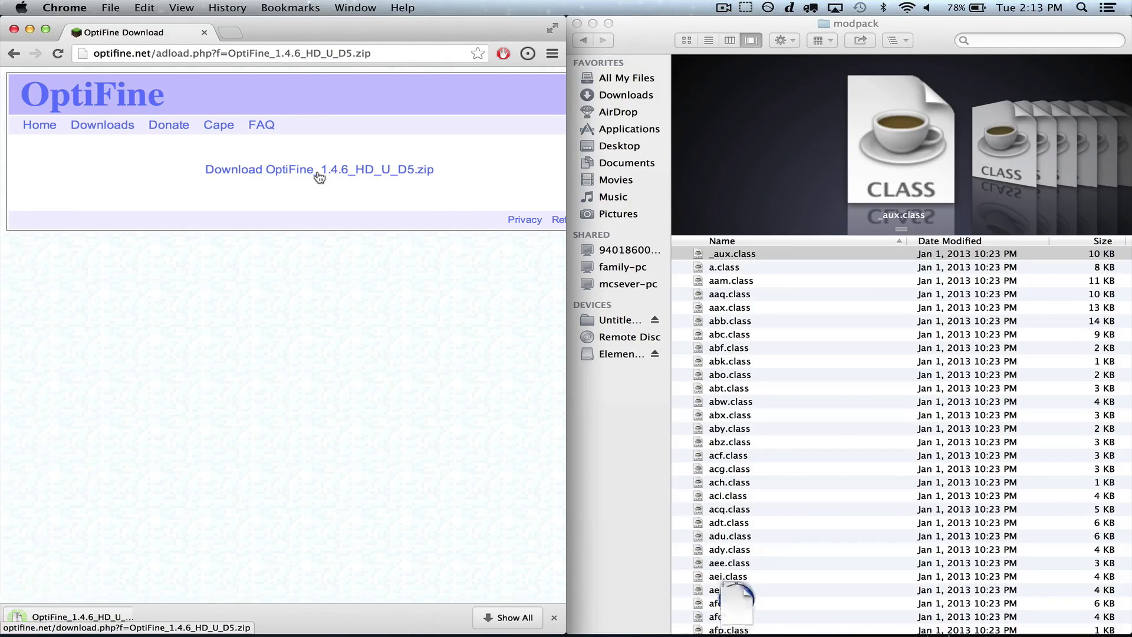
{"action": "left_click", "coordinate": [52, 618]}
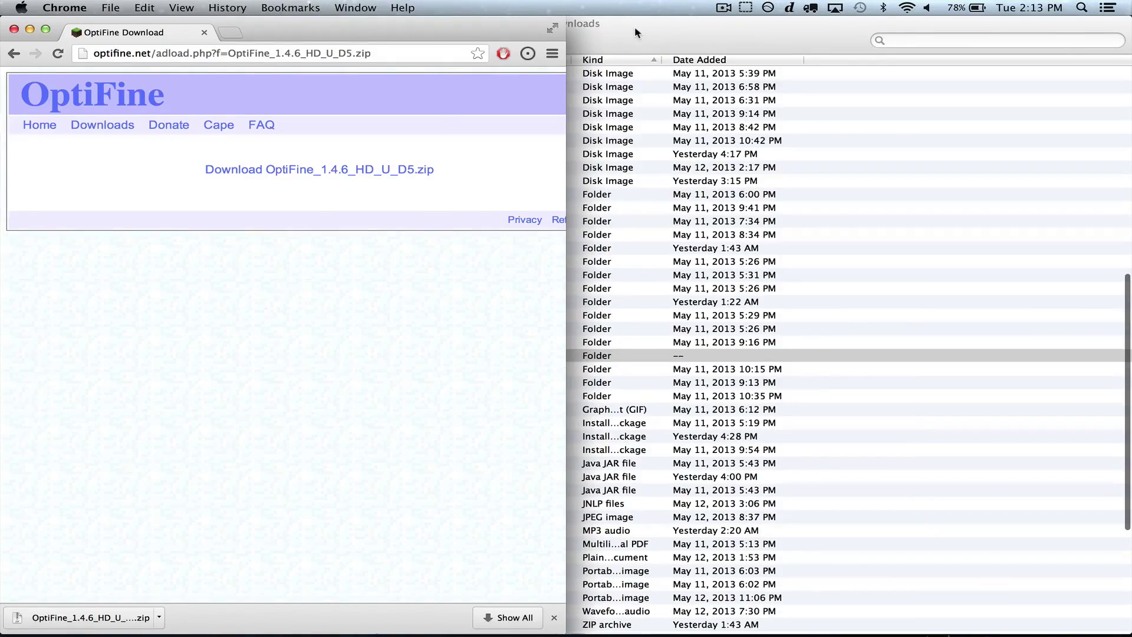
Copy all 77 files from OptiFine_1.4.6_HD_U_D5 (1) into the modpack folder, replacing duplicates
{"action": "left_click", "coordinate": [634, 28]}
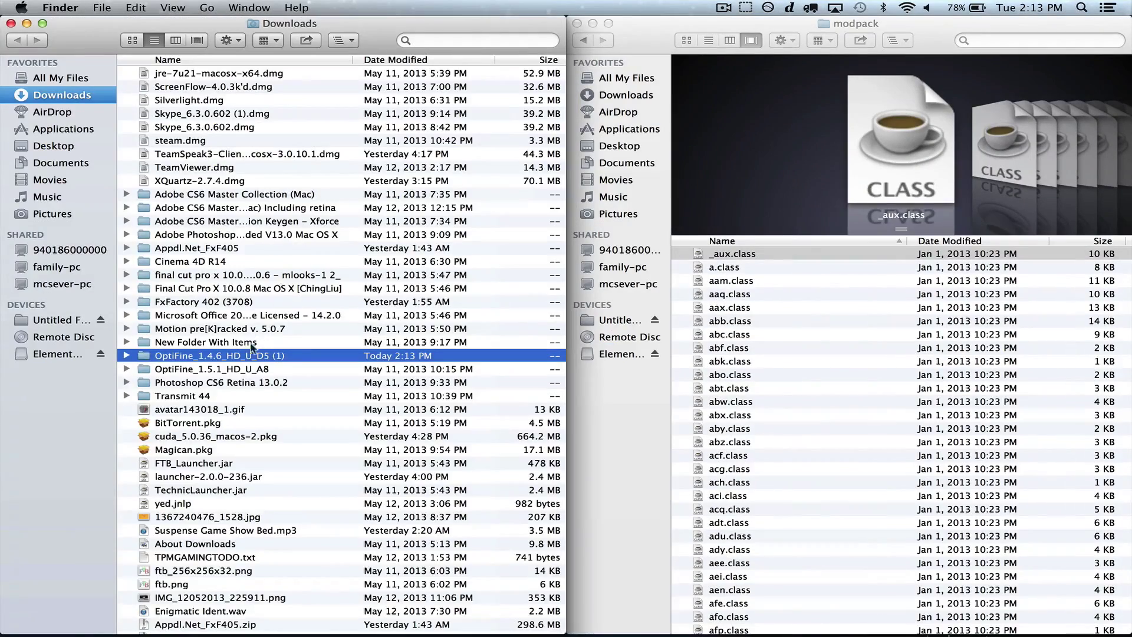
{"action": "double_click", "coordinate": [245, 353]}
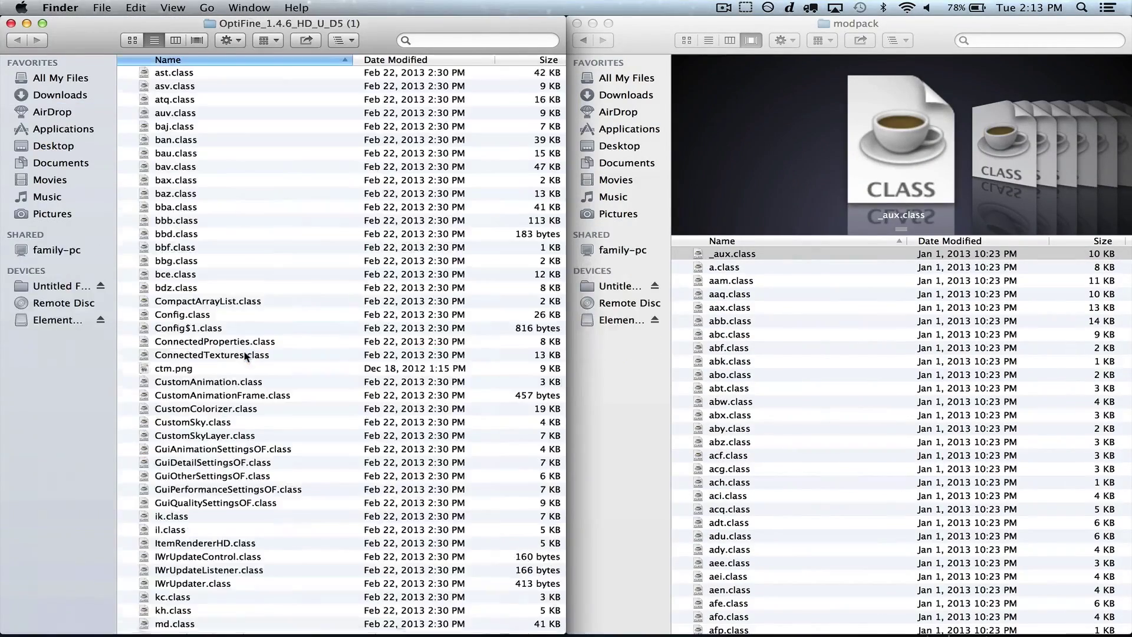
{"action": "left_click", "coordinate": [268, 263]}
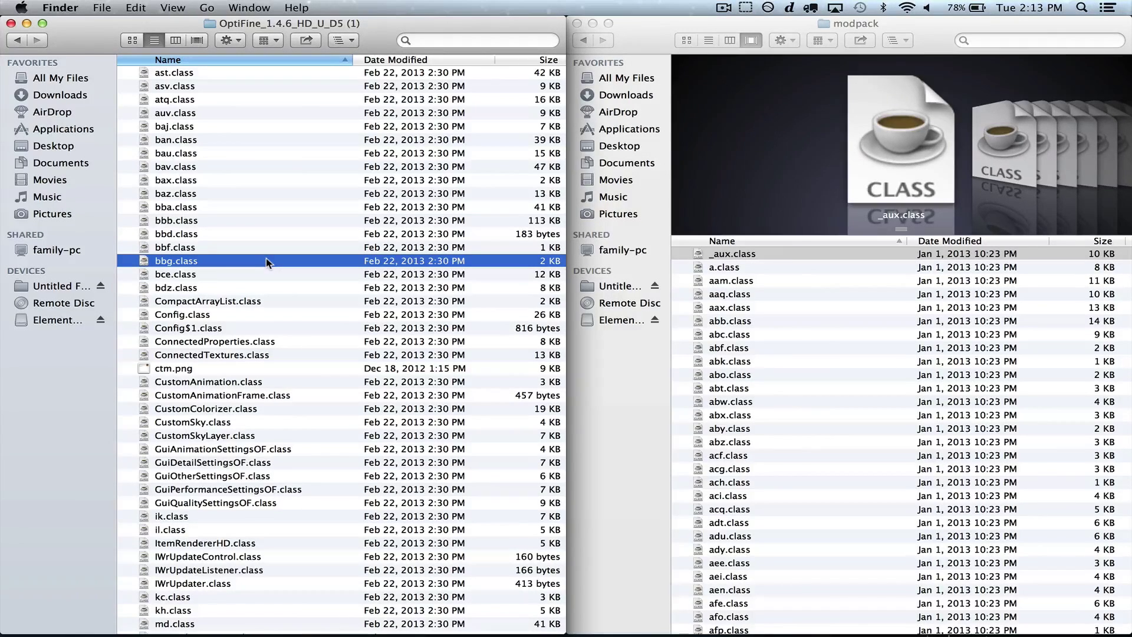
{"action": "key", "text": "super+a"}
{"action": "left_click_drag", "start_coordinate": [193, 260], "coordinate": [955, 334]}
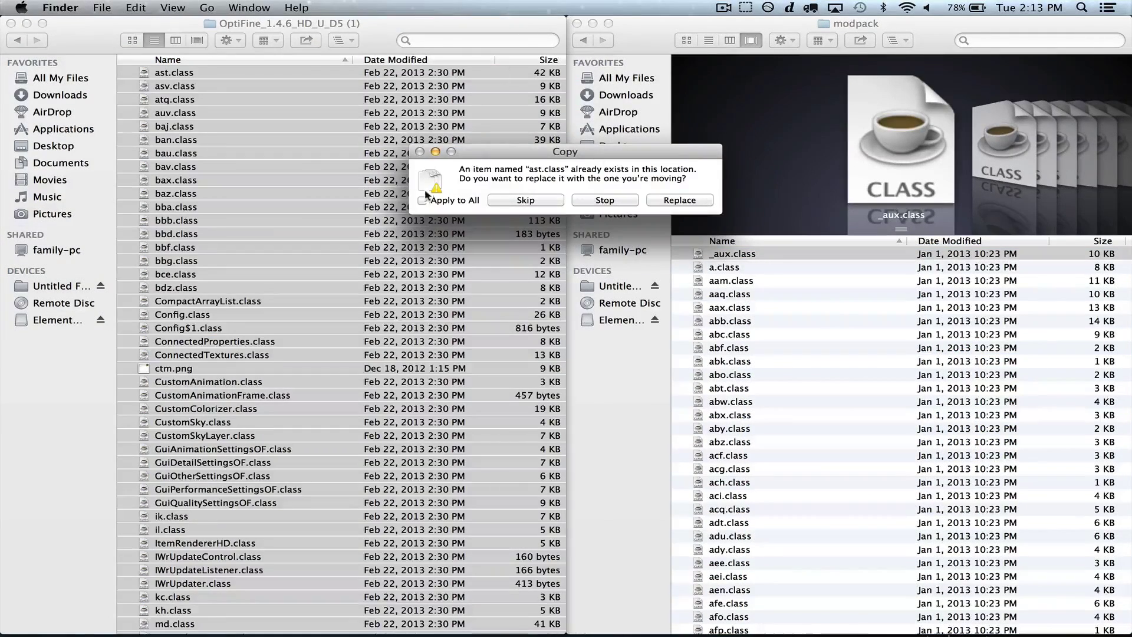
{"action": "left_click", "coordinate": [684, 200]}
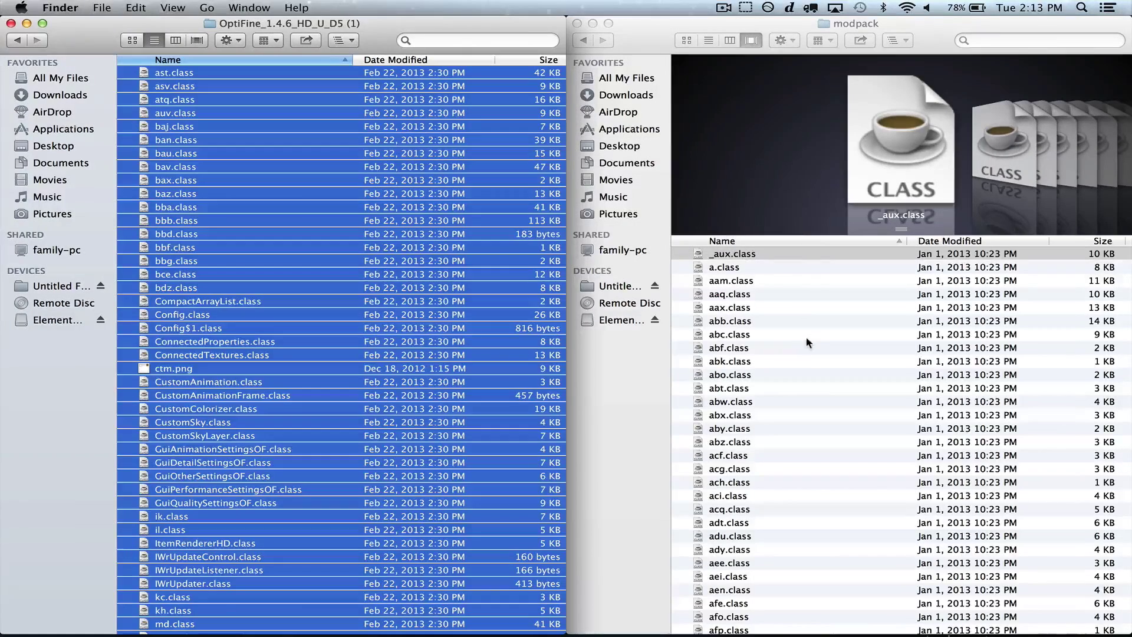
{"action": "left_click", "coordinate": [808, 342]}
Compress all 296 files in the modpack folder into Archive.zip
{"action": "key", "text": "super+a"}
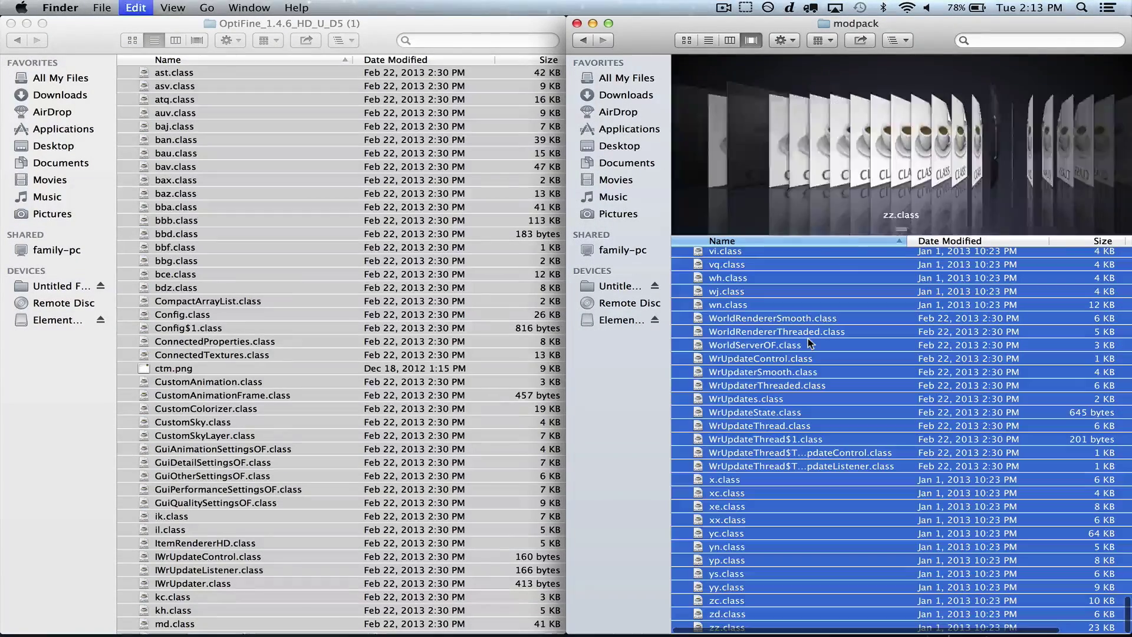
{"action": "right_click", "coordinate": [808, 341]}
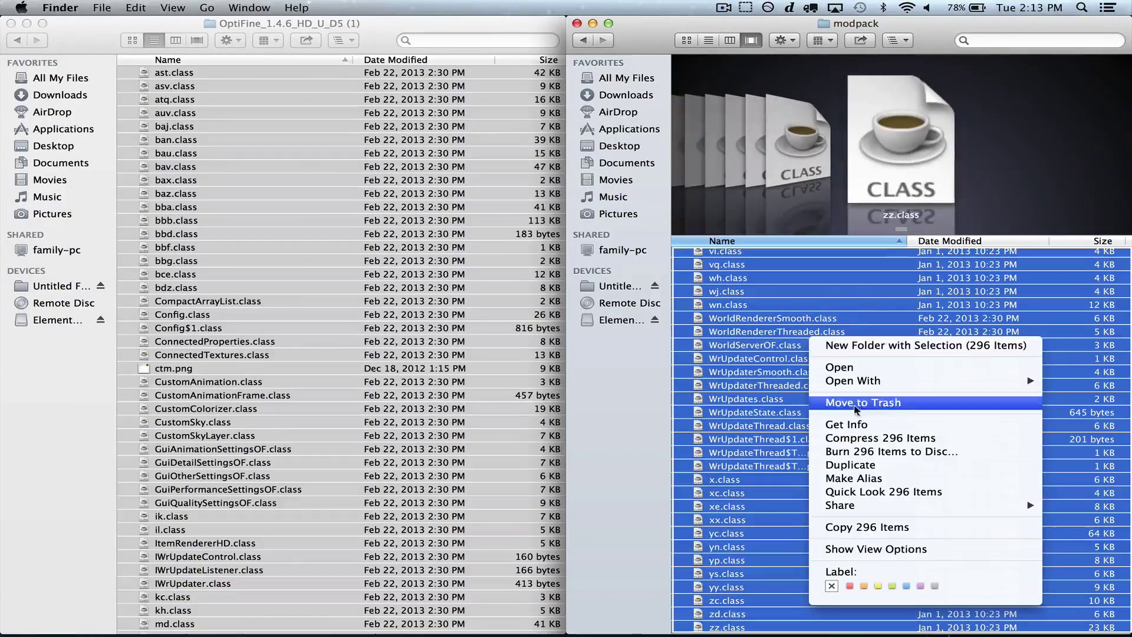
{"action": "left_click", "coordinate": [875, 438]}
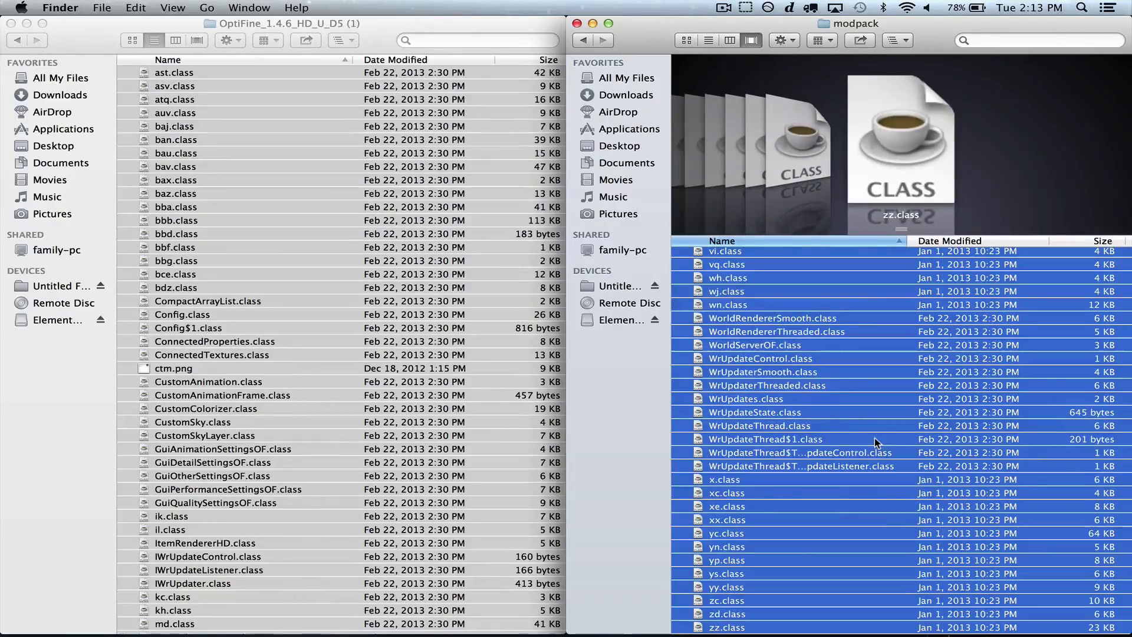
{"action": "scroll", "coordinate": [875, 437], "scroll_direction": "up", "scroll_amount": 3}
{"action": "scroll", "coordinate": [875, 437], "scroll_direction": "up", "scroll_amount": 20}
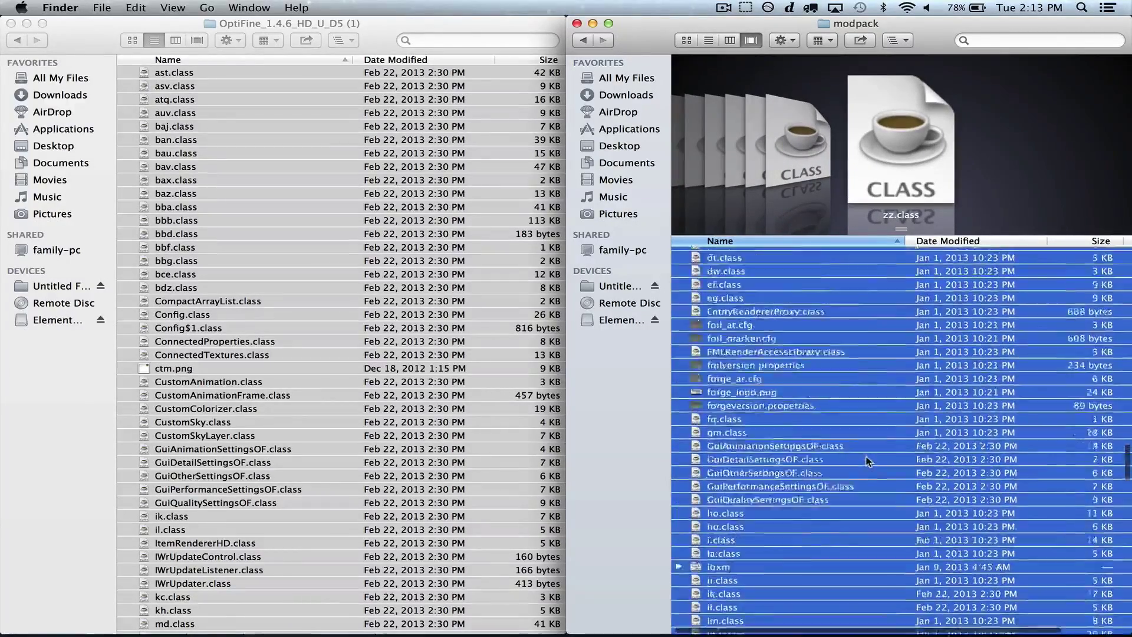
{"action": "scroll", "coordinate": [867, 462], "scroll_direction": "up", "scroll_amount": 15}
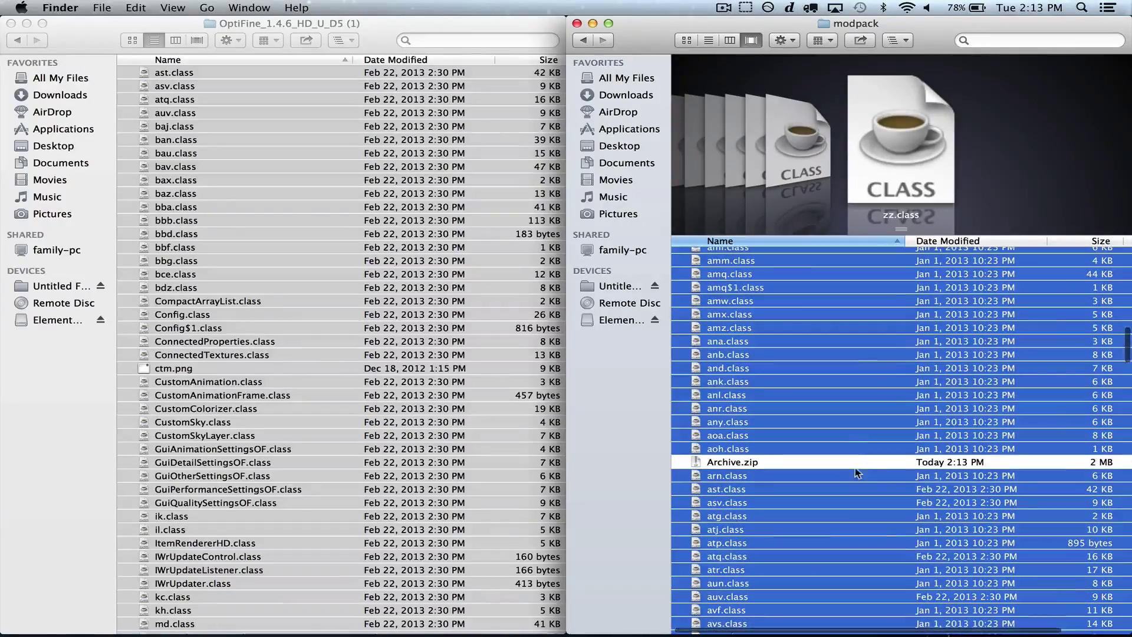
Rename Archive.zip to modpack.jar and keep the .jar extension
{"action": "left_click", "coordinate": [855, 463]}
{"action": "key", "text": "Return"}
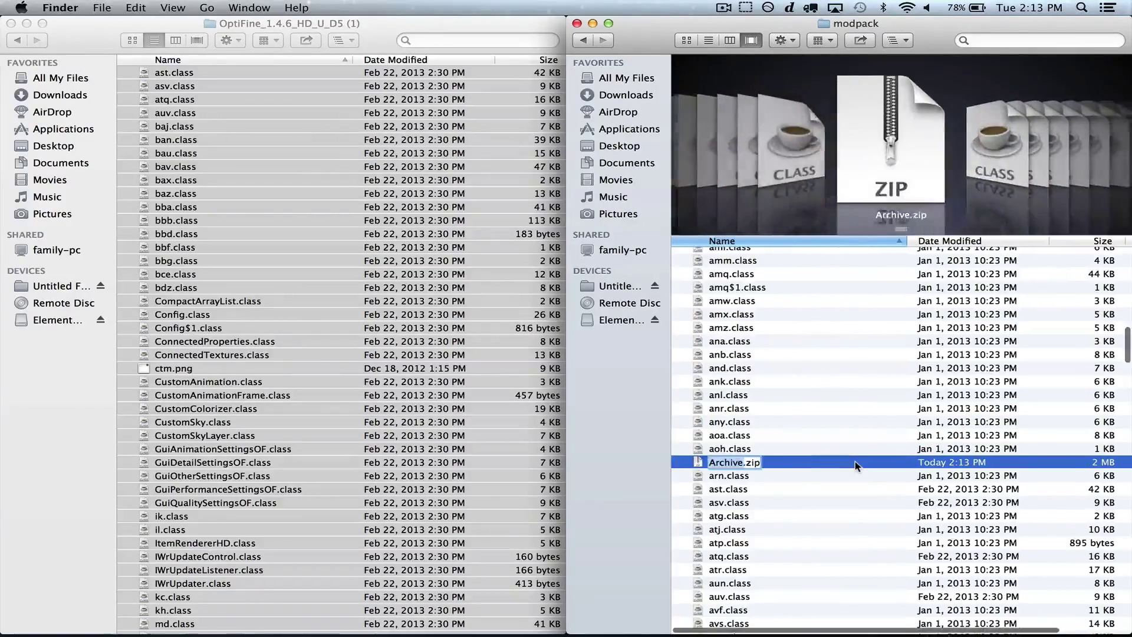
{"action": "type", "text": "mod"}
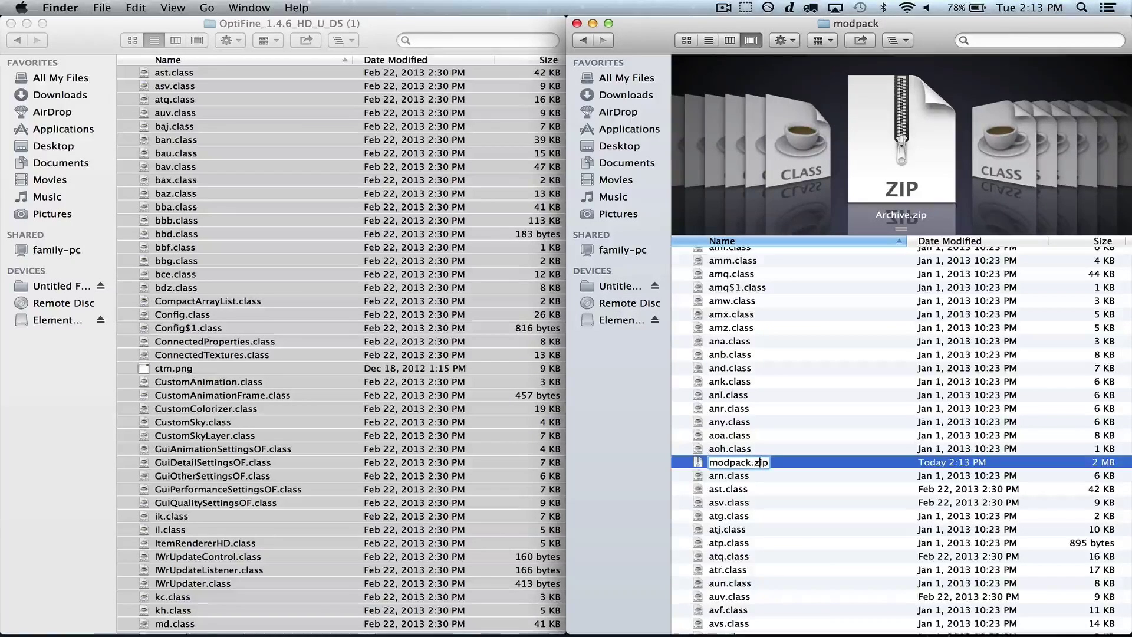
{"action": "type", "text": "pack.jar"}
{"action": "key", "text": "Return"}
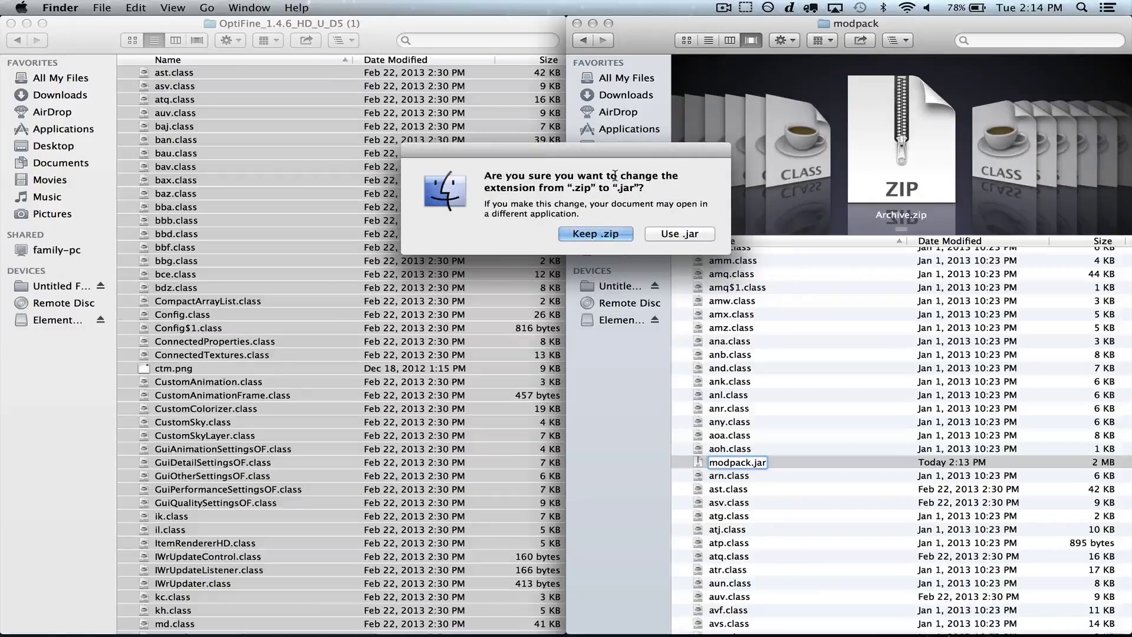
{"action": "left_click", "coordinate": [679, 234]}
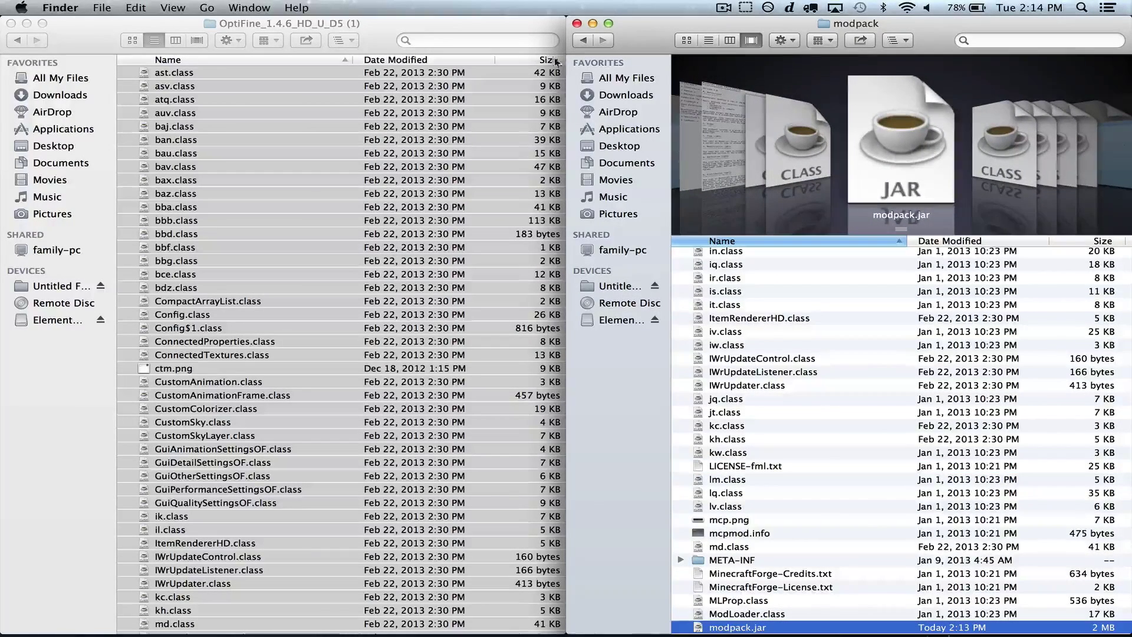
In the bin folder, move the old modpack folder and modpack.zip to the Trash
{"action": "left_click", "coordinate": [584, 41]}
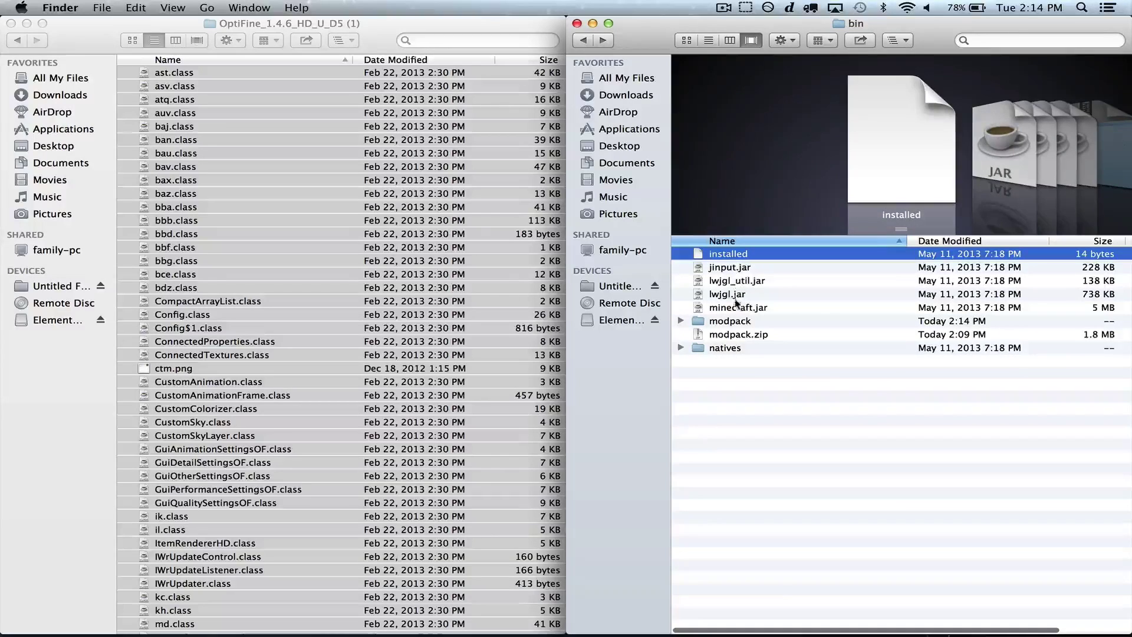
{"action": "left_click", "coordinate": [735, 320]}
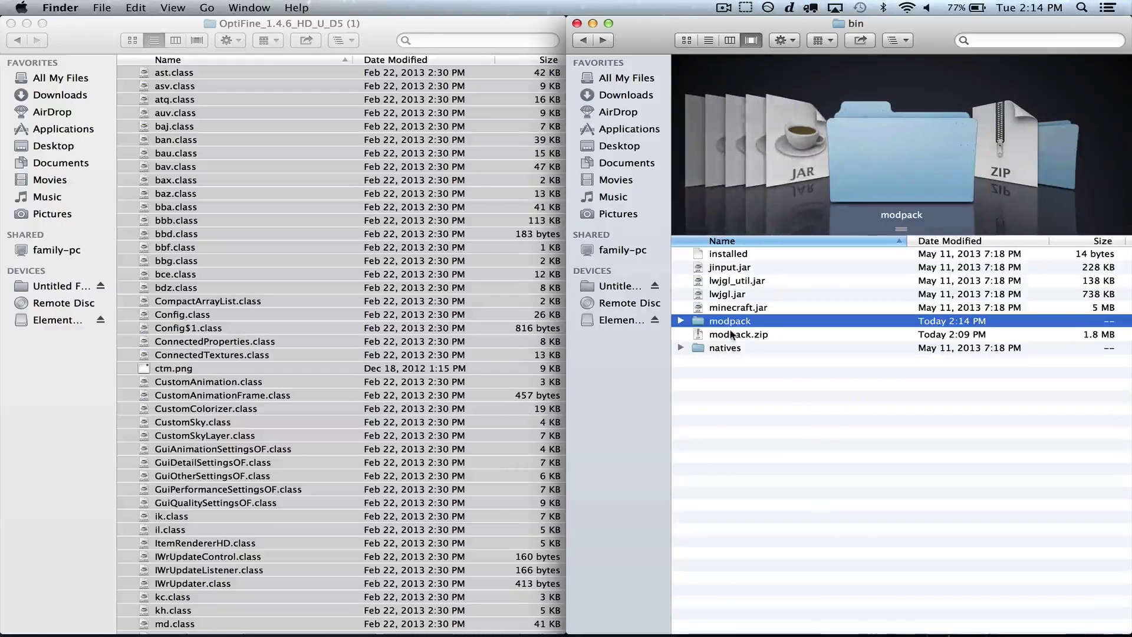
{"action": "left_click", "coordinate": [730, 333], "text": "shift"}
{"action": "key", "text": "super+BackSpace"}
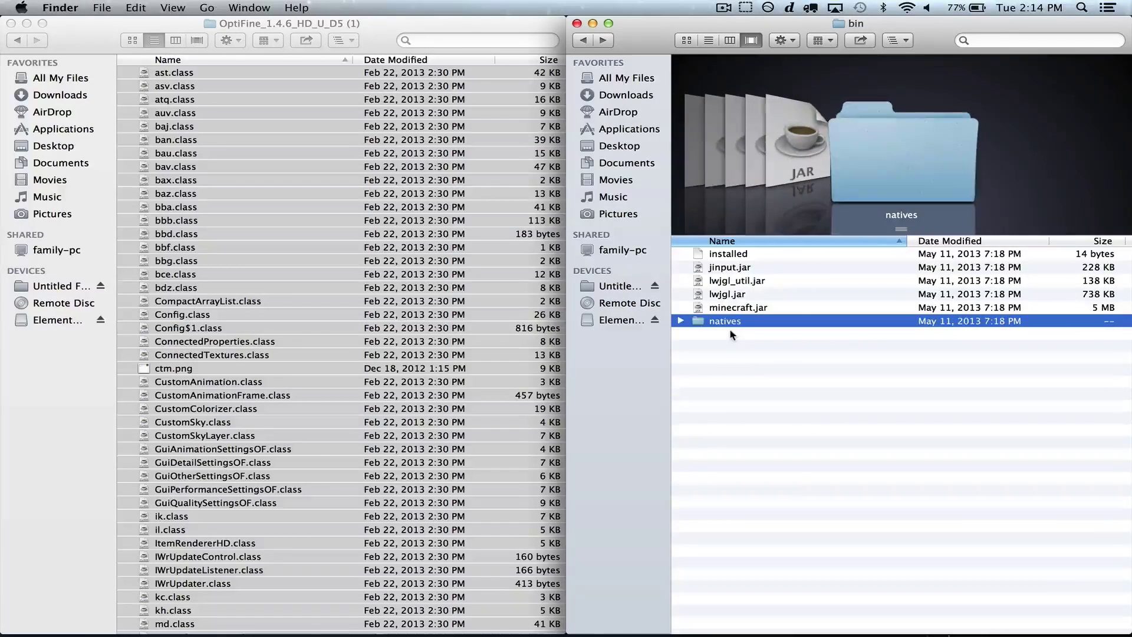
Reopen Technic Launcher from Launchpad and bring its window forward
{"action": "mouse_move", "coordinate": [654, 598]}
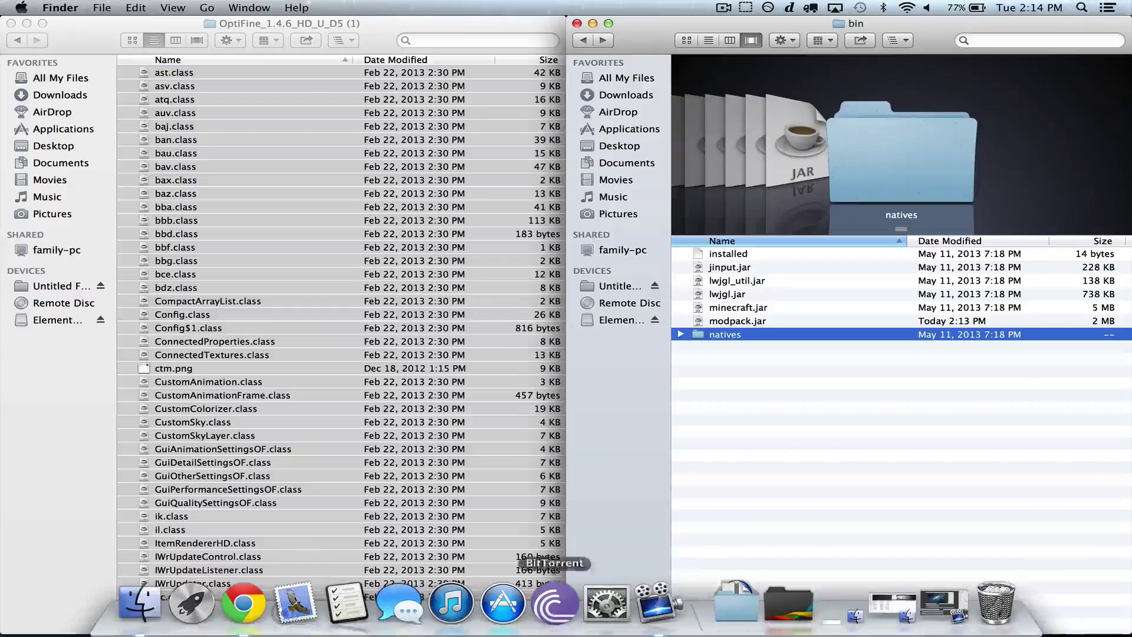
{"action": "left_click", "coordinate": [195, 602]}
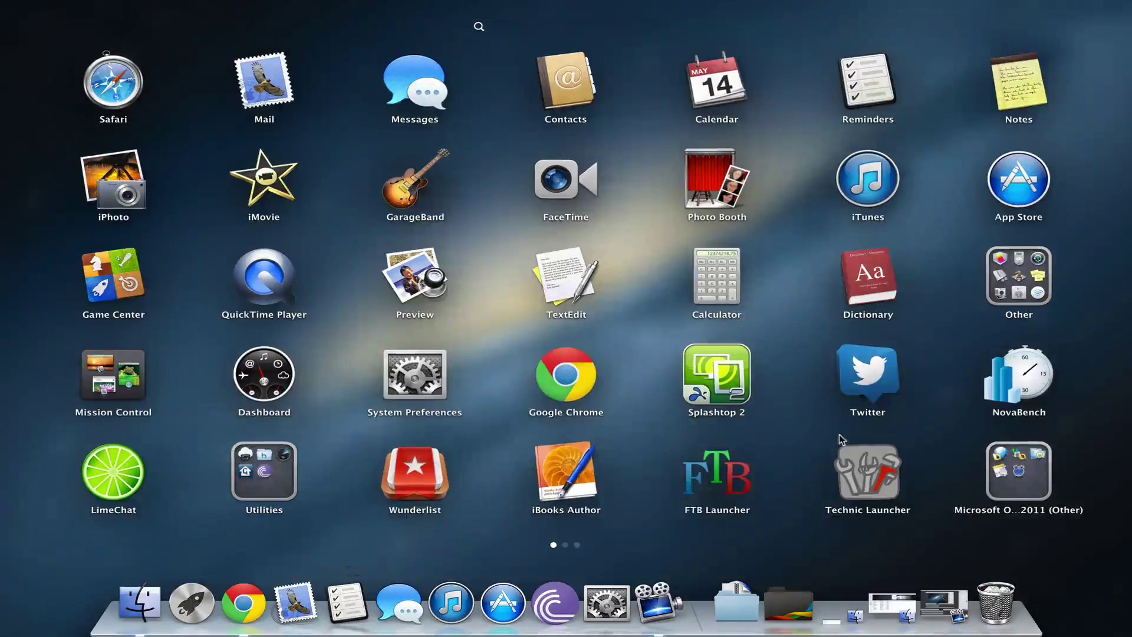
{"action": "left_click", "coordinate": [867, 471]}
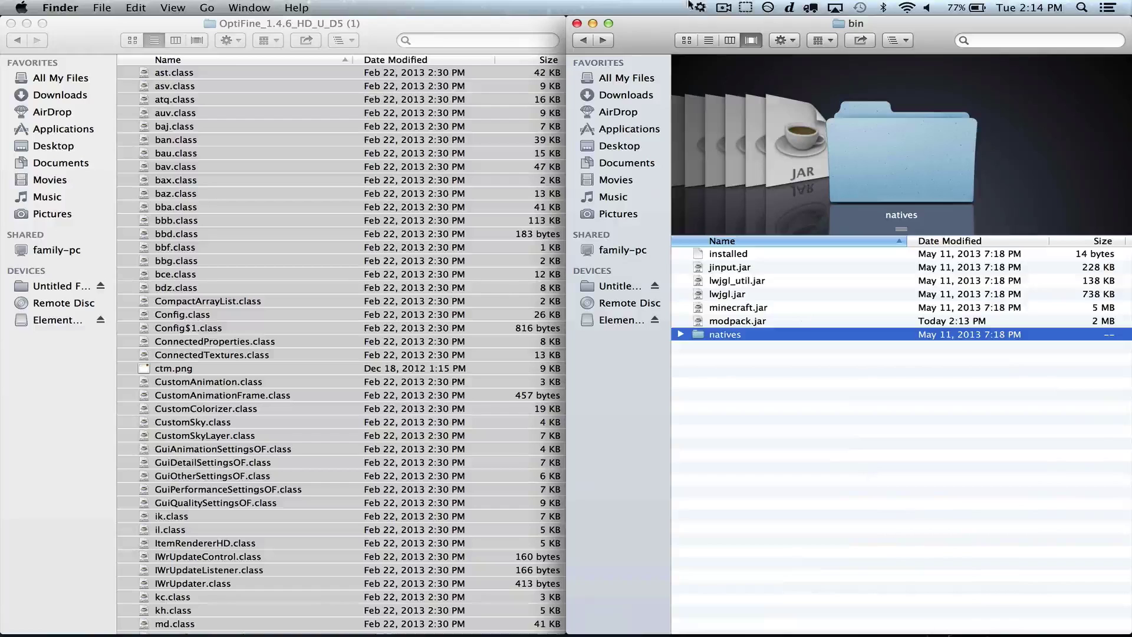
{"action": "left_click", "coordinate": [701, 6]}
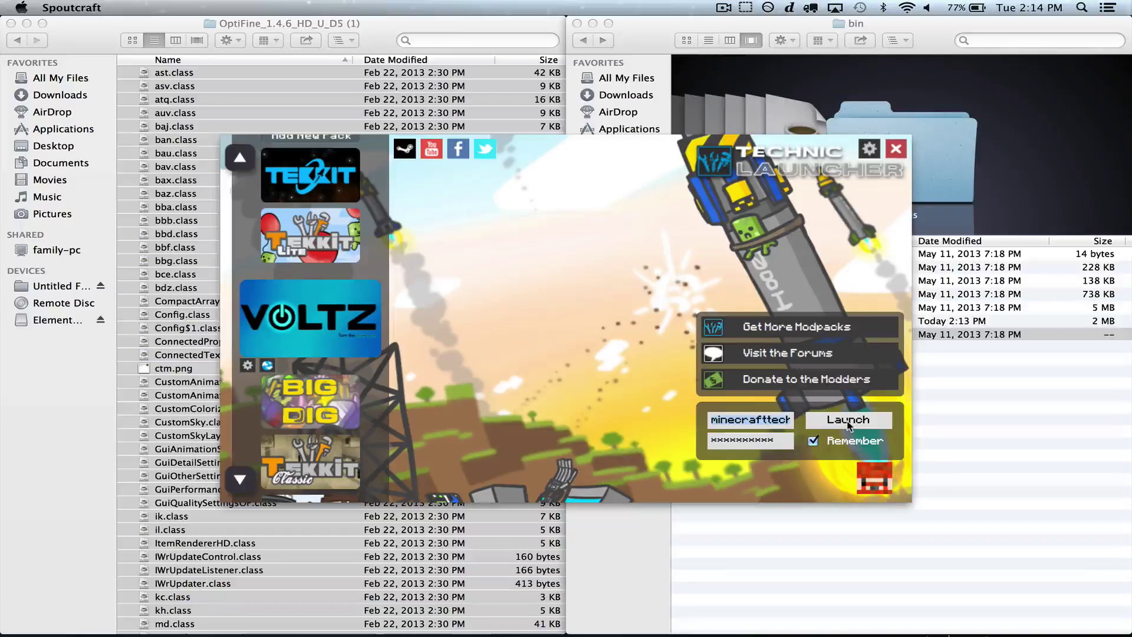
Launch Voltz, now loading OptiFine_1.4.6_HD_U_D5 among its 20 mods
{"action": "left_click", "coordinate": [849, 422]}
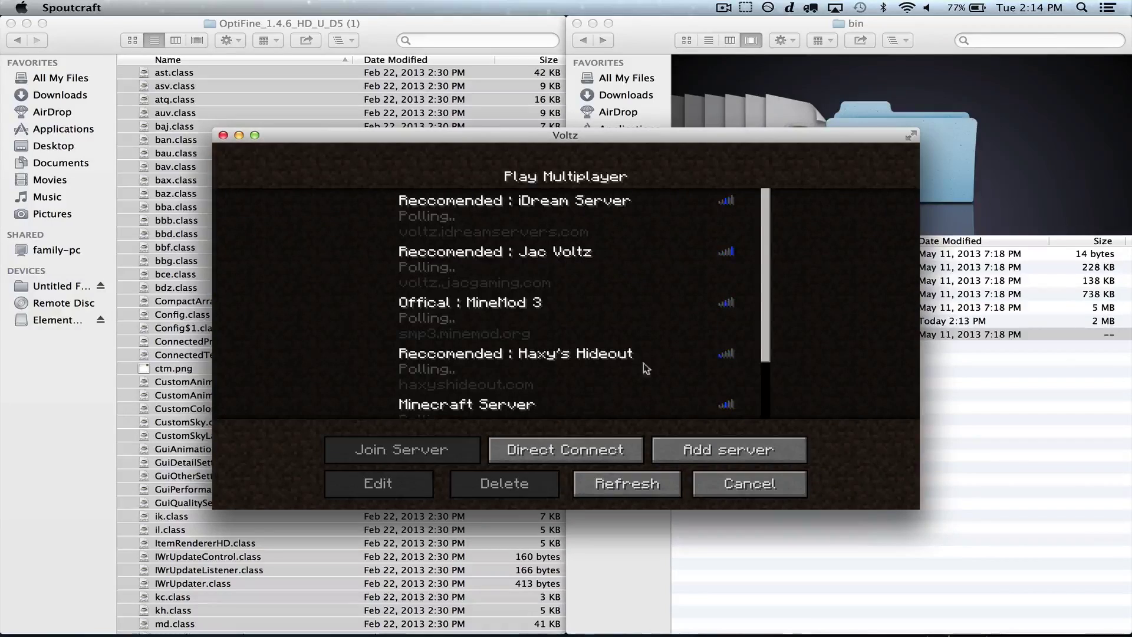
Make Voltz full screen and join the TpmGaming's Voltz Warzone server
{"action": "left_click", "coordinate": [911, 136]}
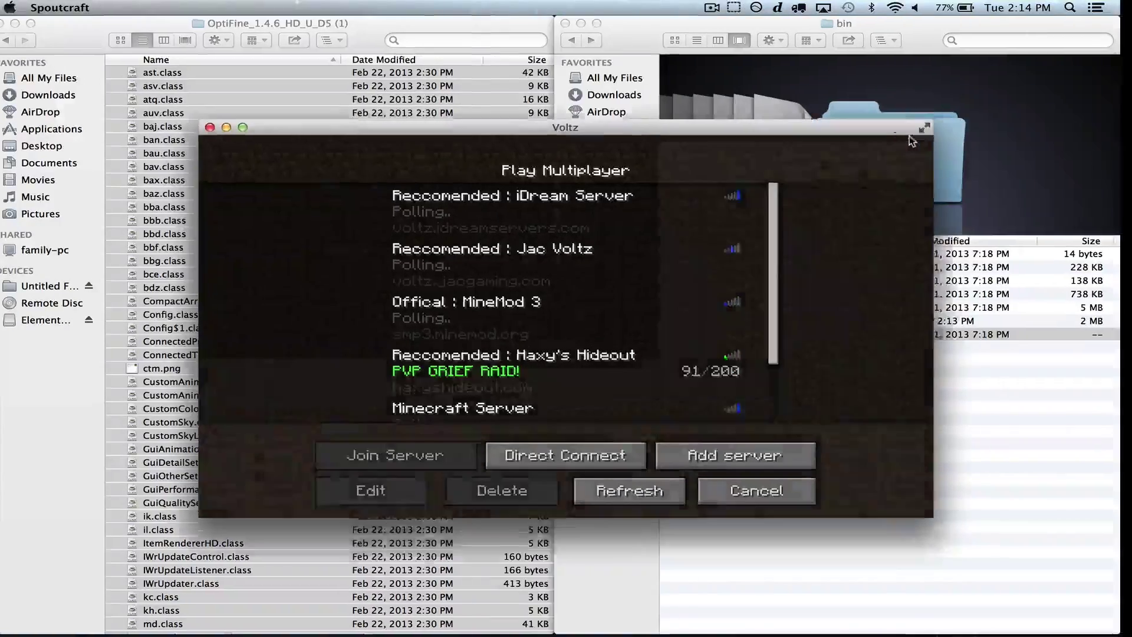
{"action": "scroll", "coordinate": [674, 307], "scroll_direction": "down", "scroll_amount": 1}
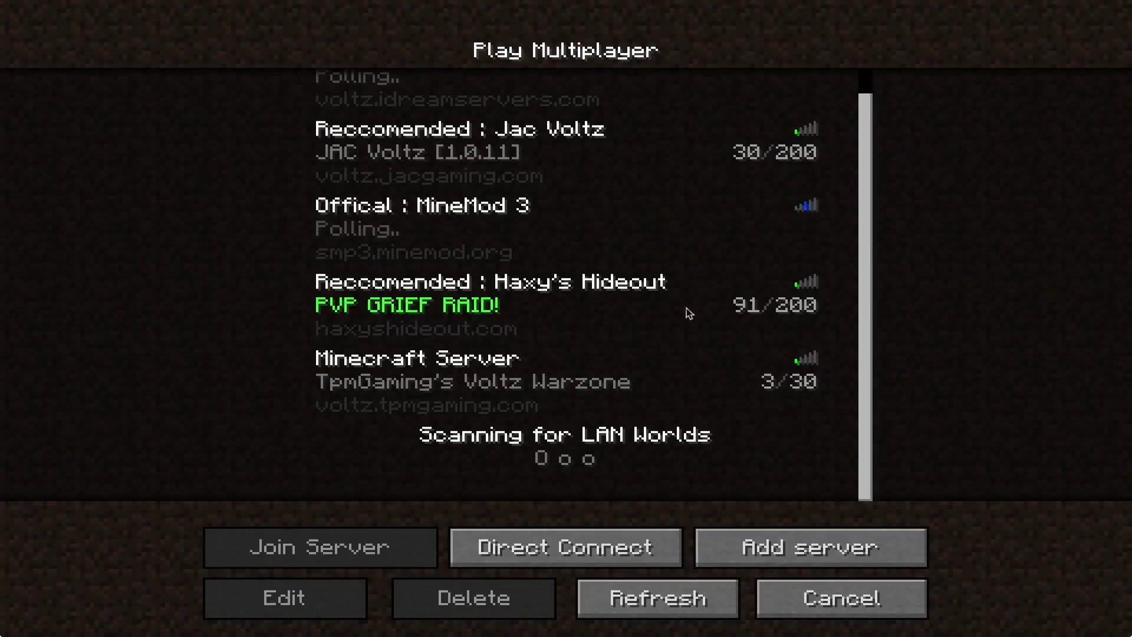
{"action": "double_click", "coordinate": [811, 366]}
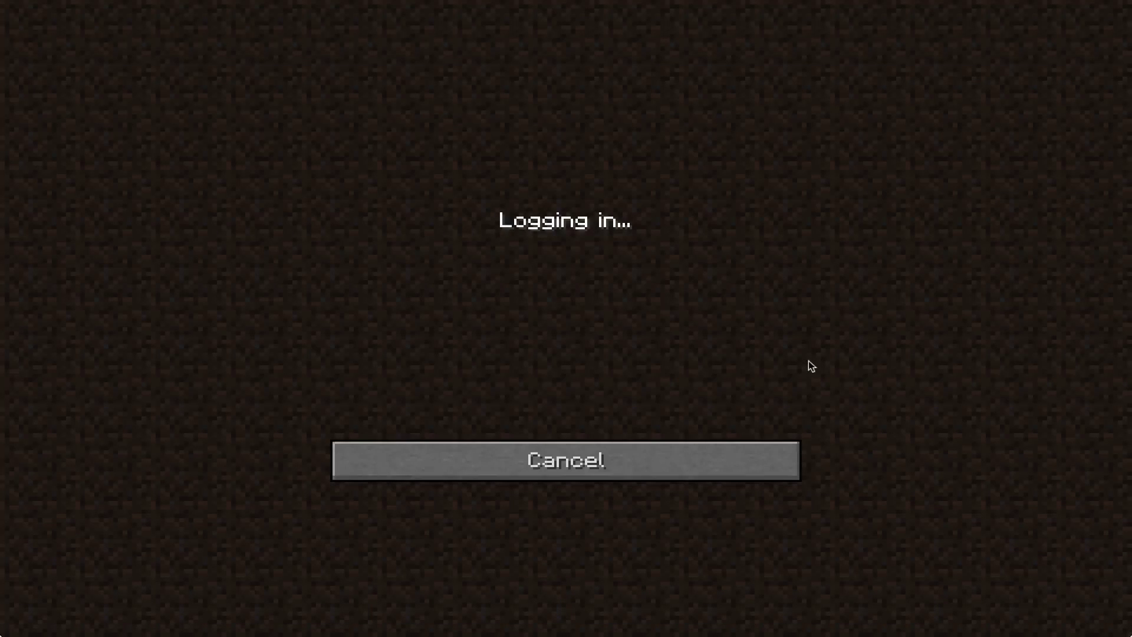